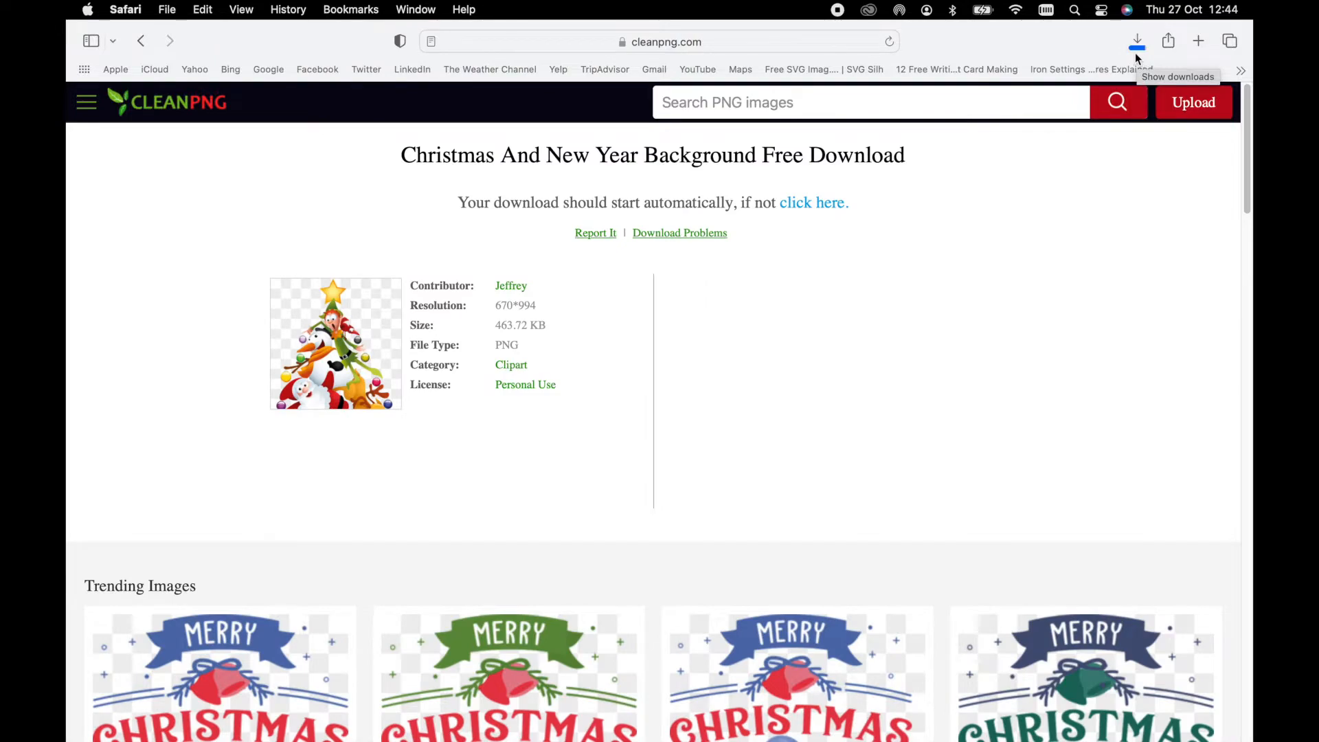
Step: Switch to Cricut Design Space and start a new image upload
double_click(1024, 112)
click(96, 45)
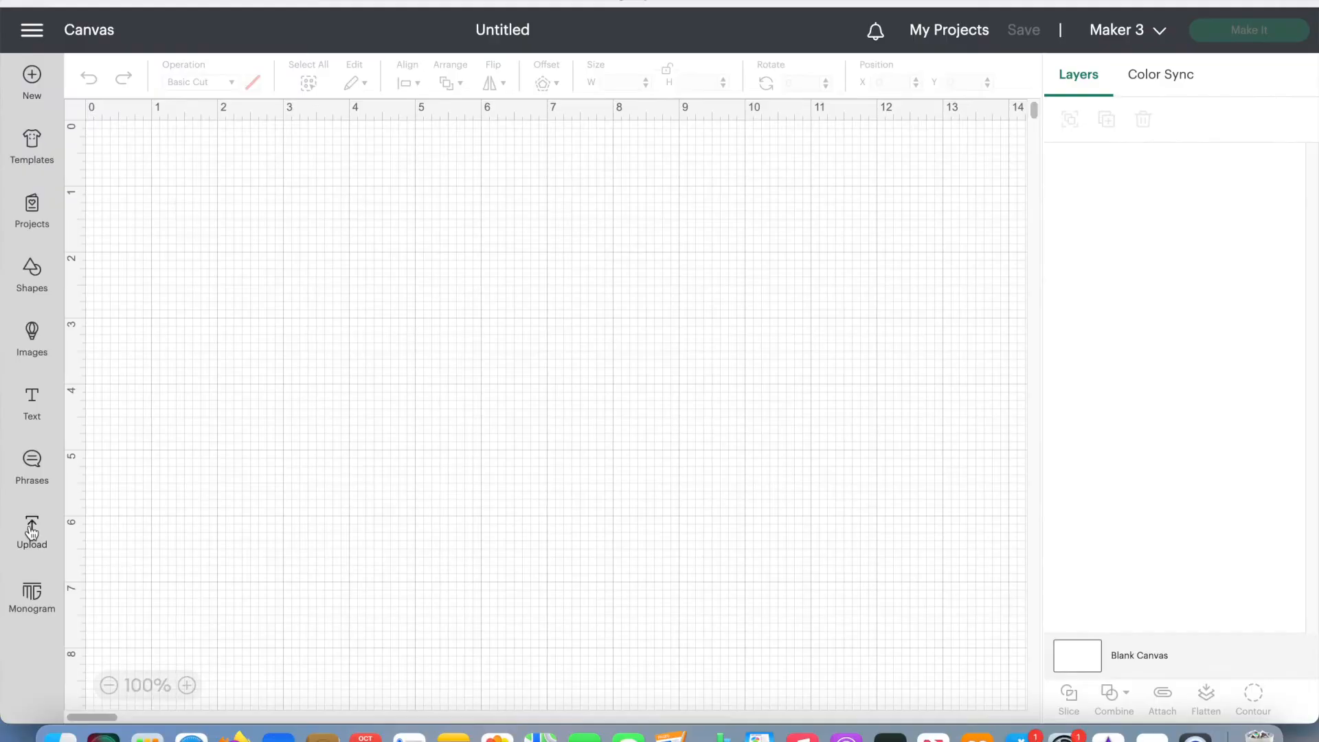
click(86, 437)
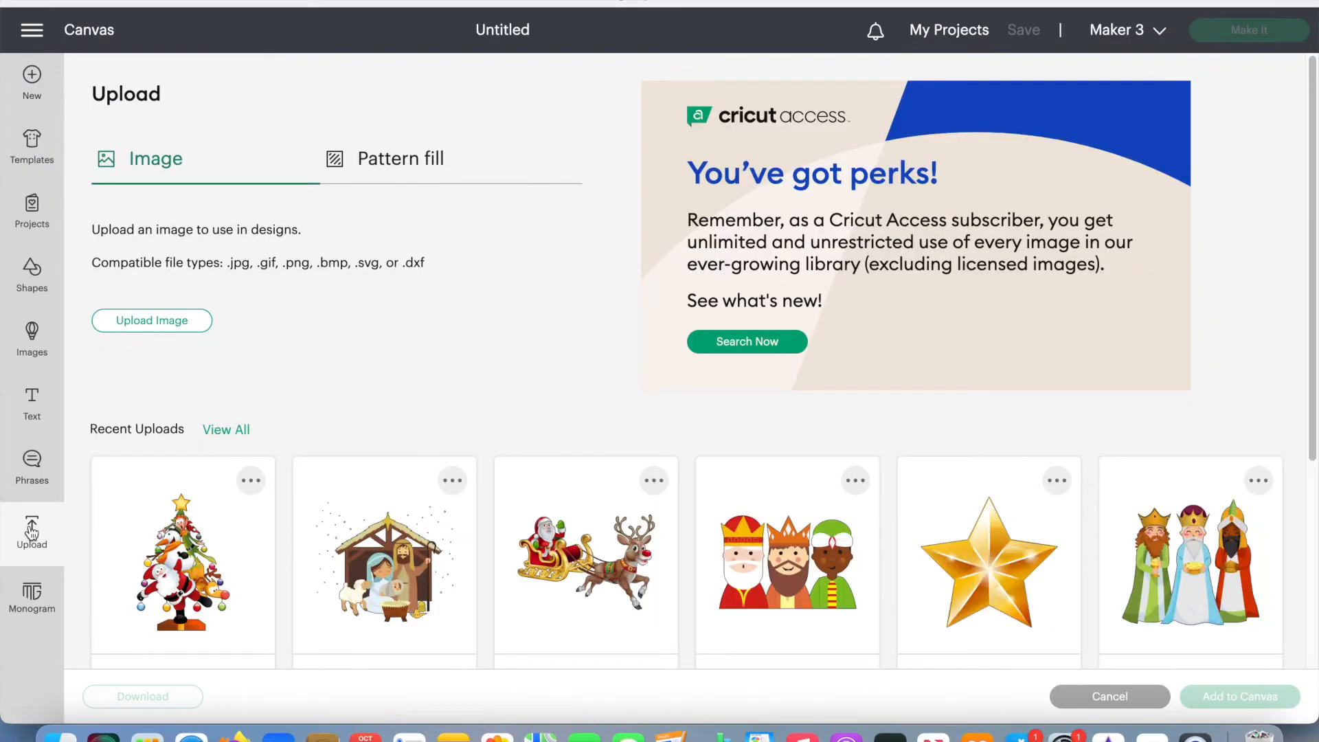
click(159, 333)
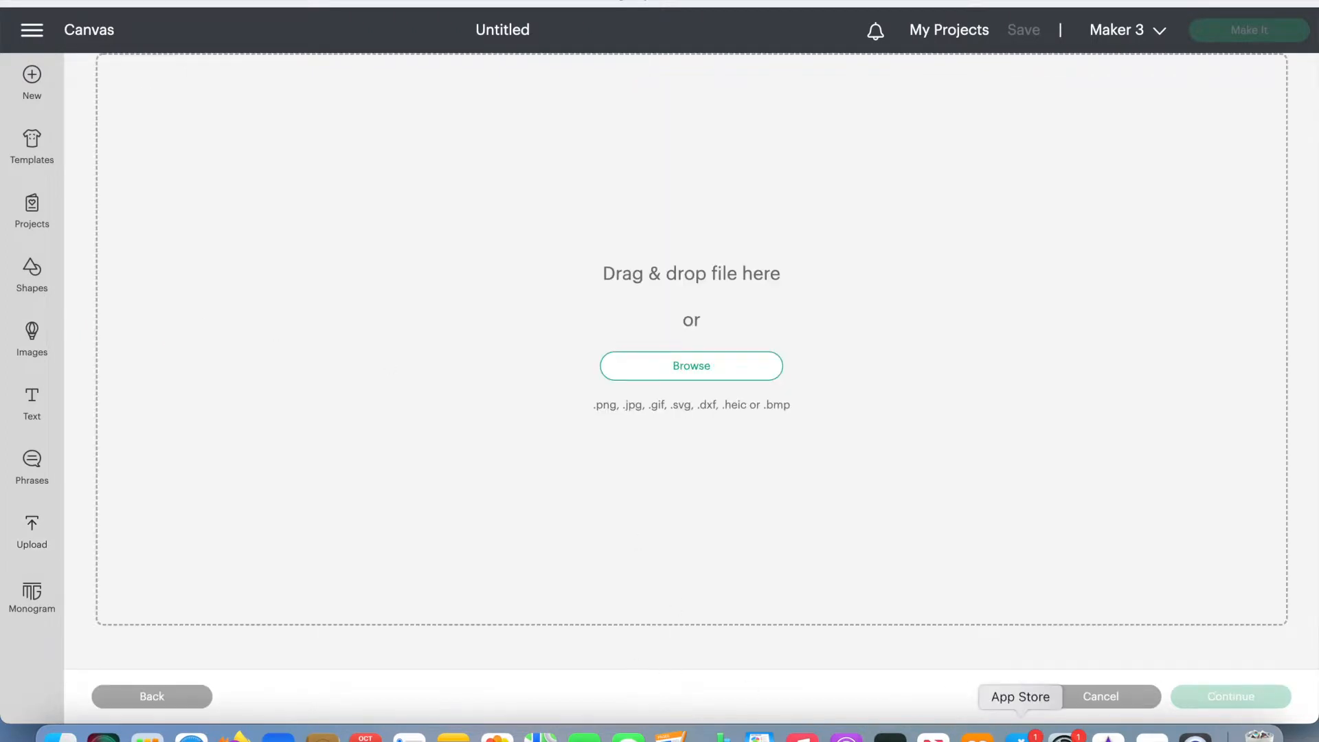
Step: Browse to the Downloads folder and open the Christmas tree PNG for upload
click(255, 152)
drag(255, 153, 635, 265)
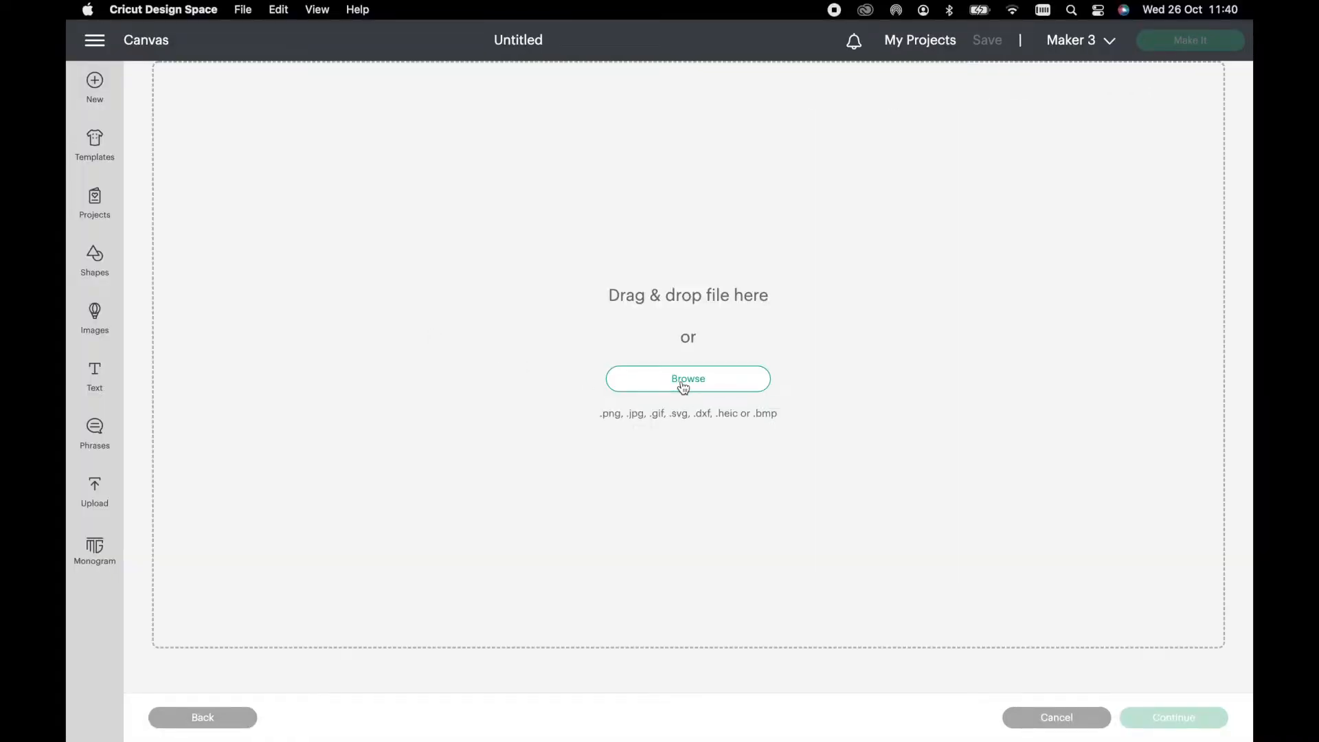
click(683, 387)
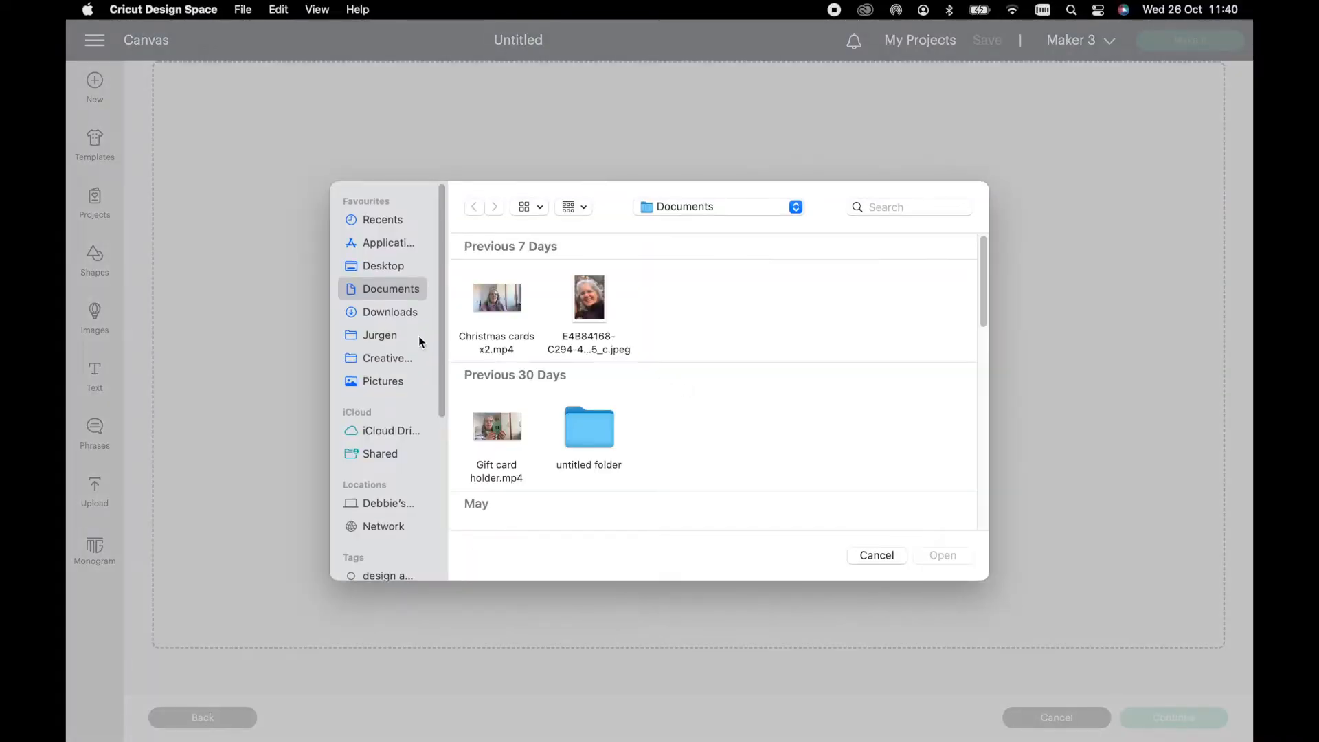
click(407, 315)
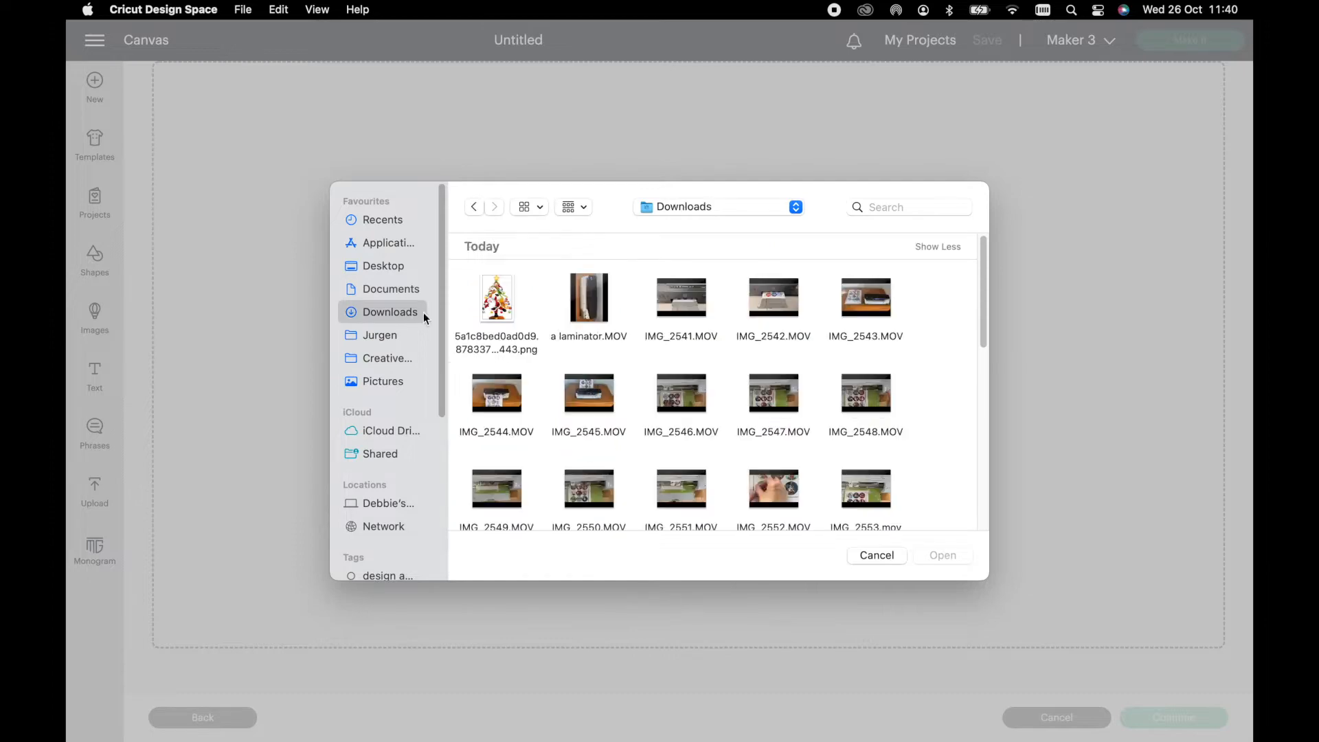
click(500, 316)
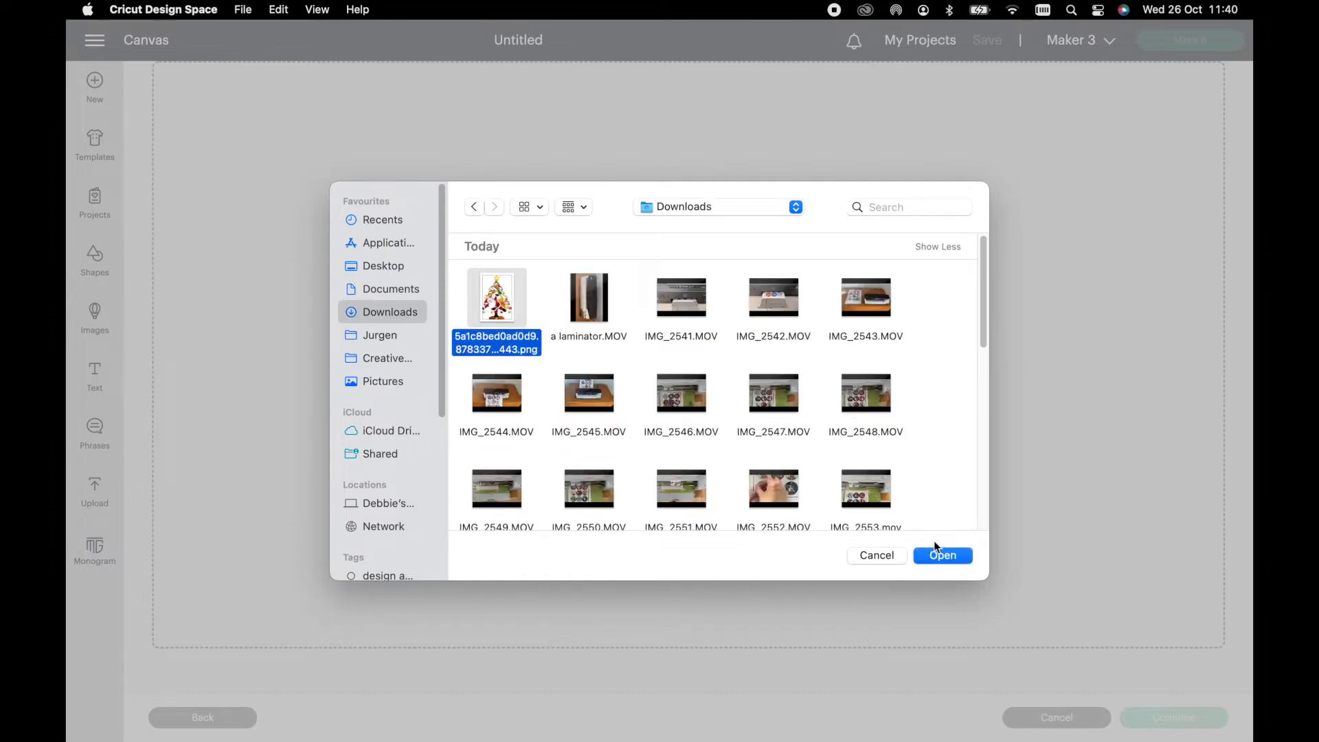
click(942, 555)
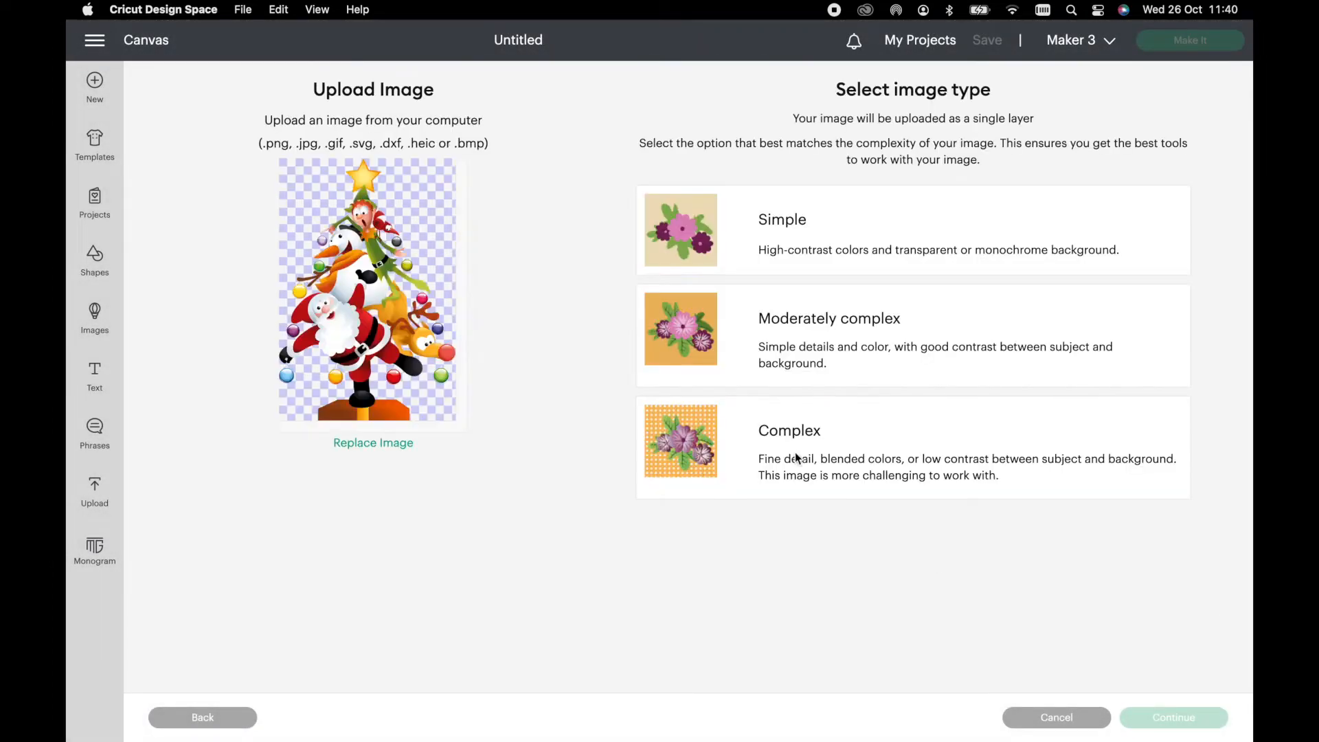
Step: Set the image type to Complex, inspect the tree's transparent background up close, and apply it without removing anything
click(796, 458)
click(1174, 717)
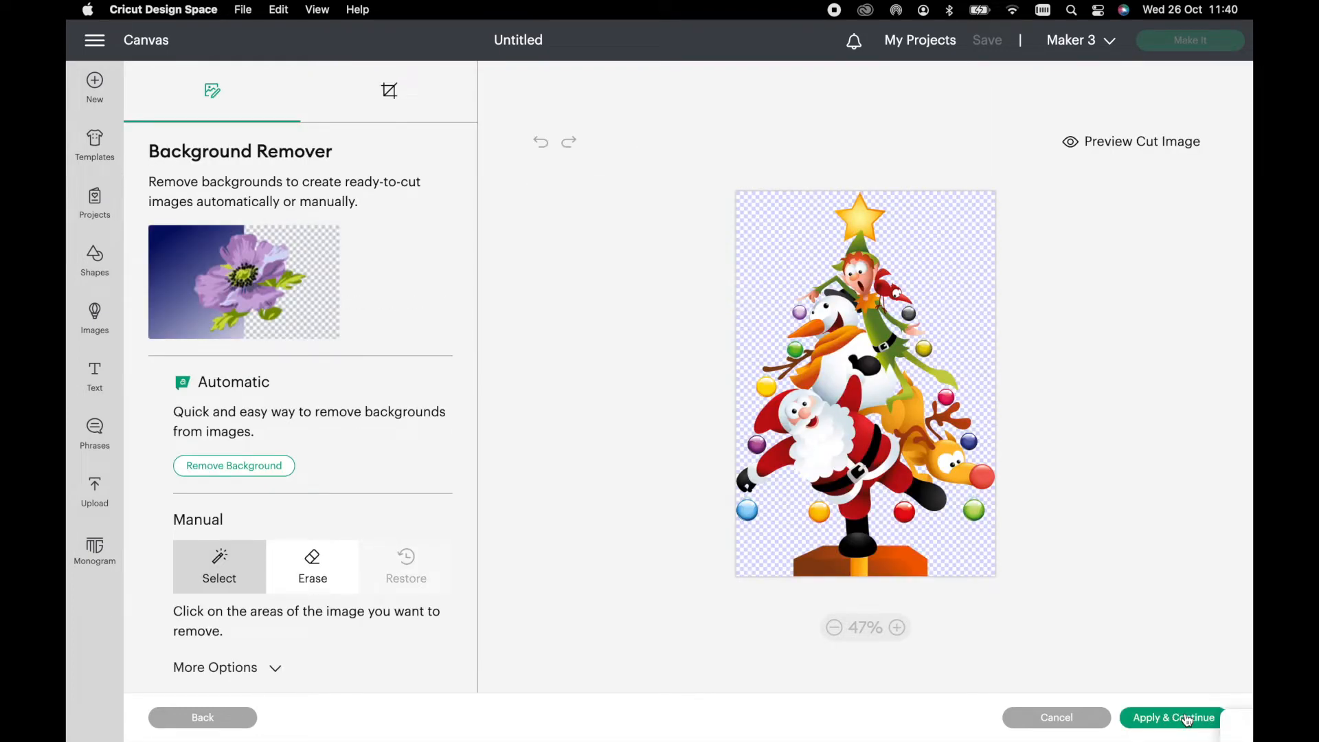
click(898, 627)
click(897, 627)
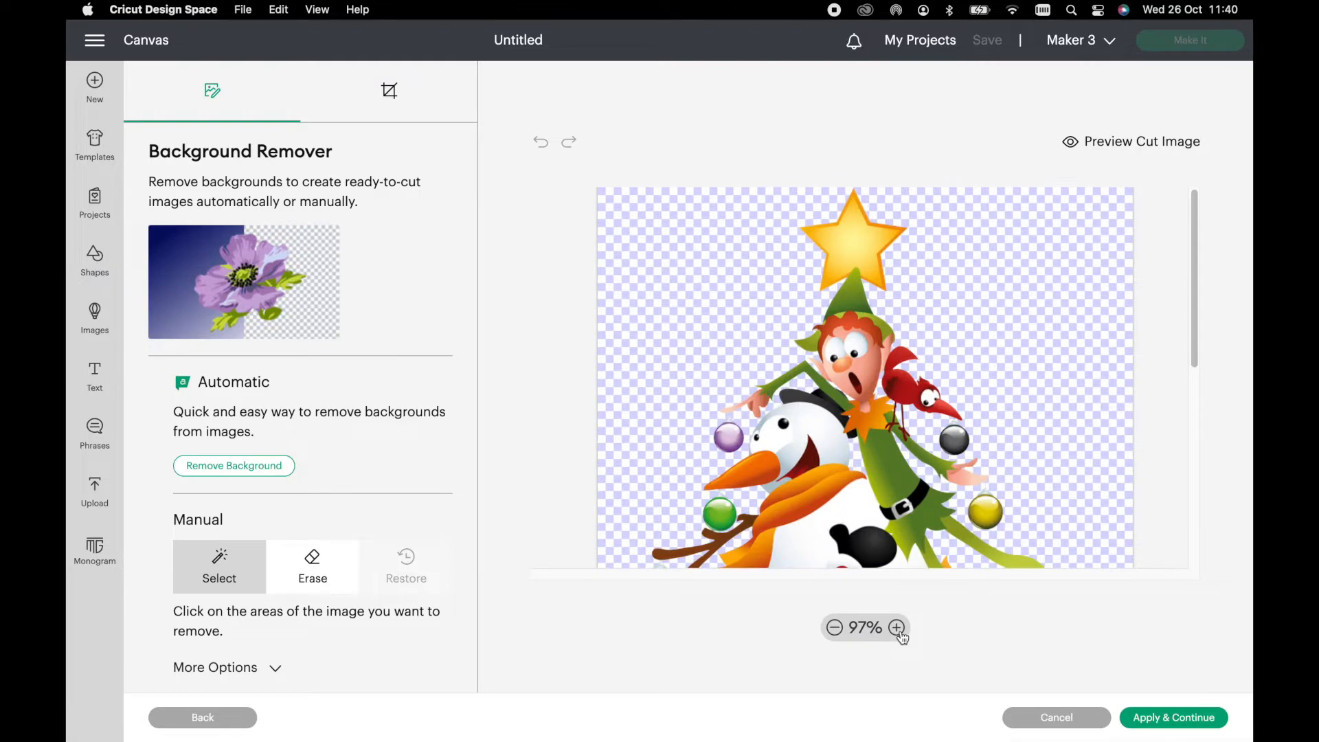
click(898, 627)
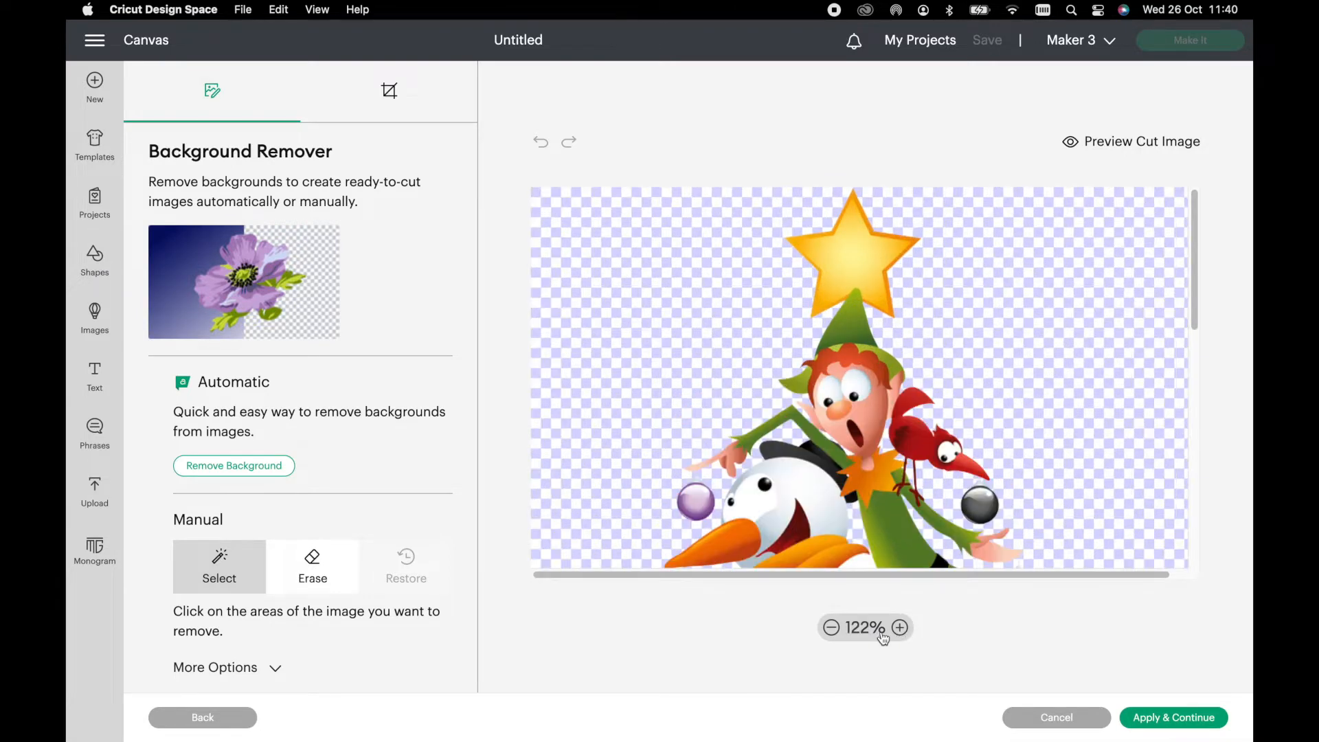
click(830, 627)
click(831, 627)
click(830, 627)
click(831, 628)
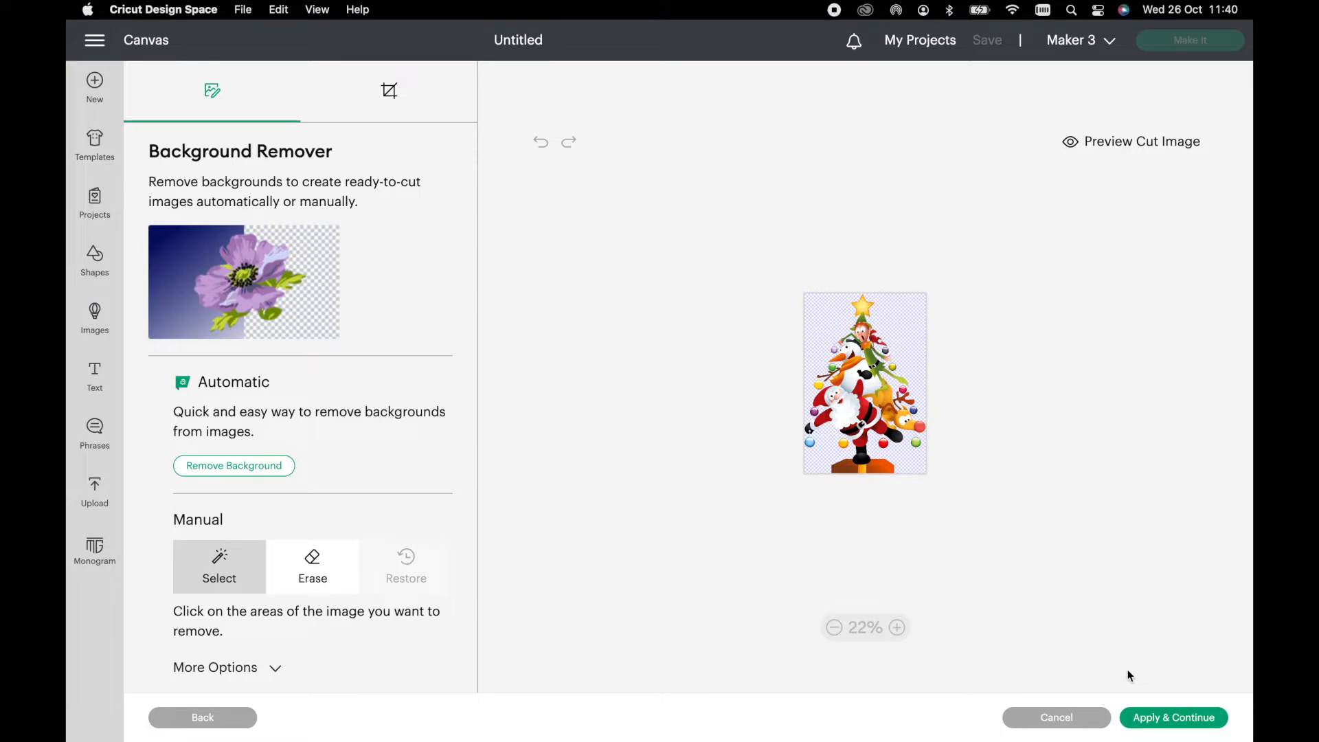
click(1162, 718)
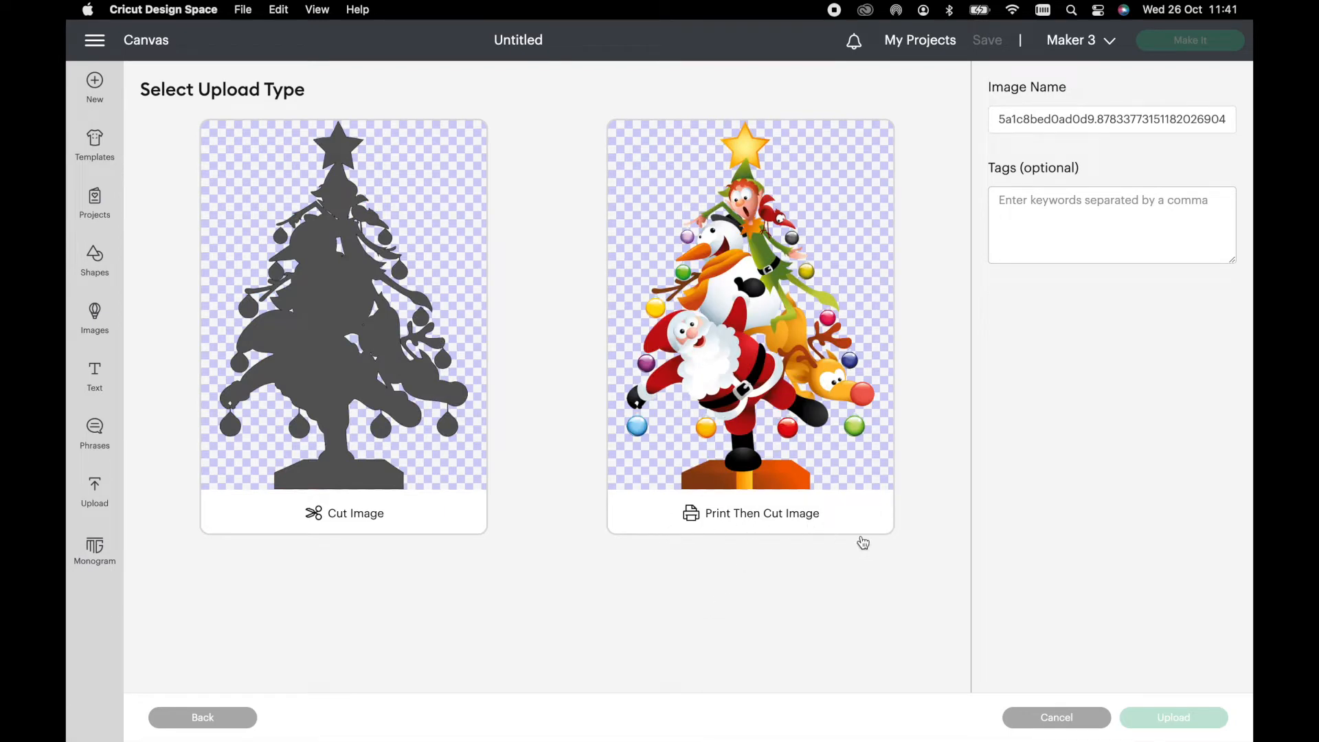
Step: Upload the tree as a Print Then Cut image and select it among the recent uploads
click(823, 467)
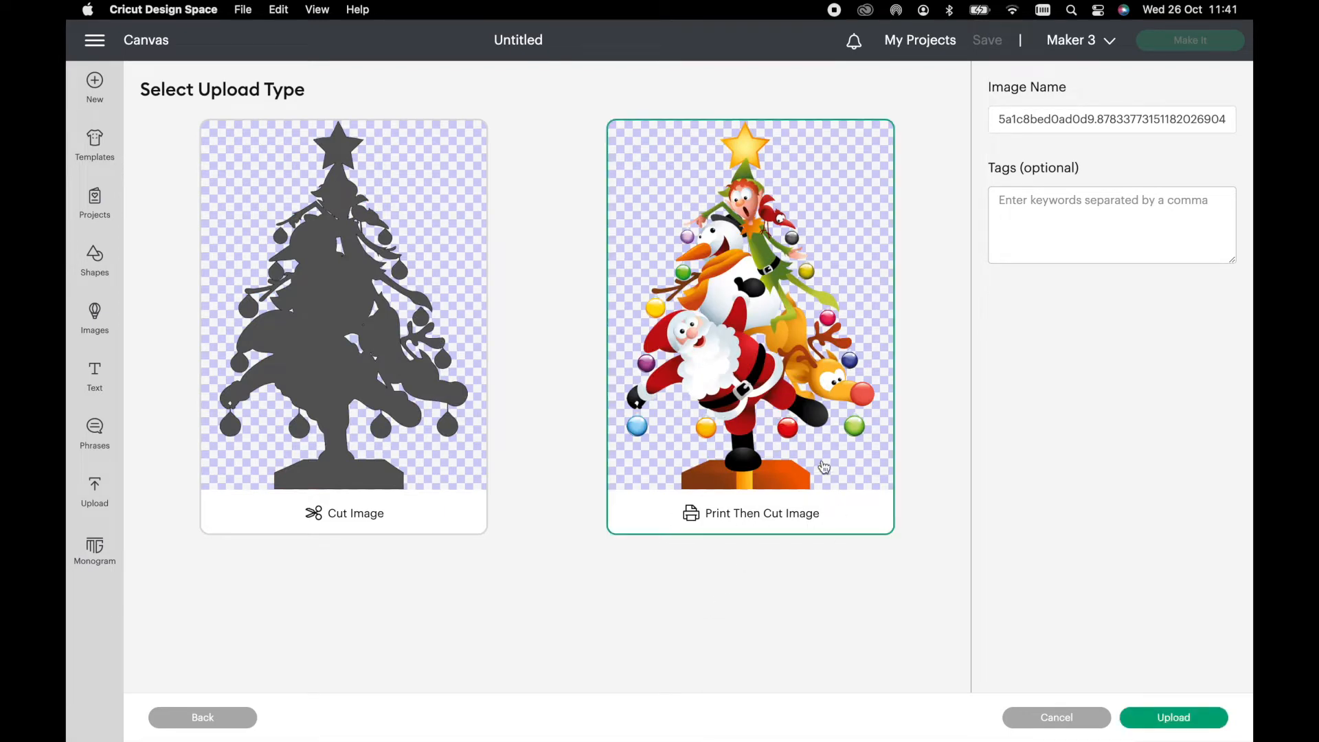
click(1154, 717)
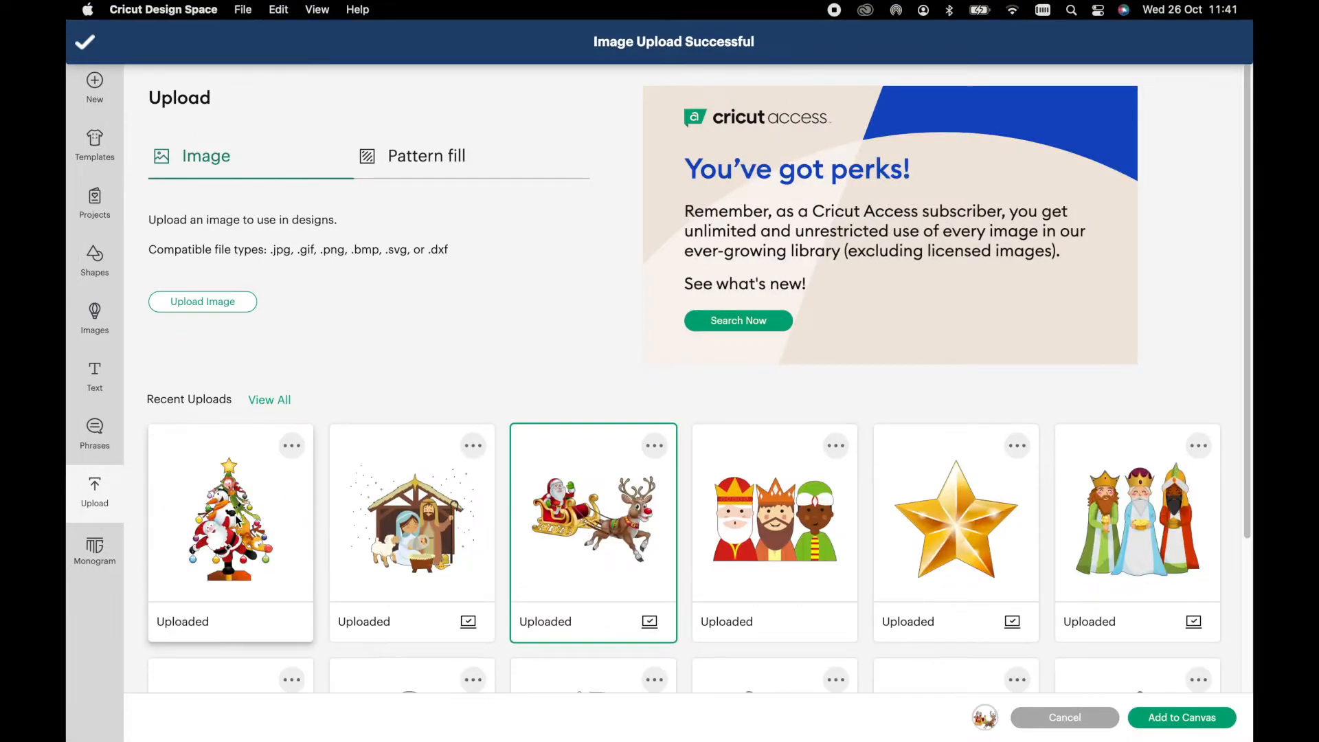
click(244, 466)
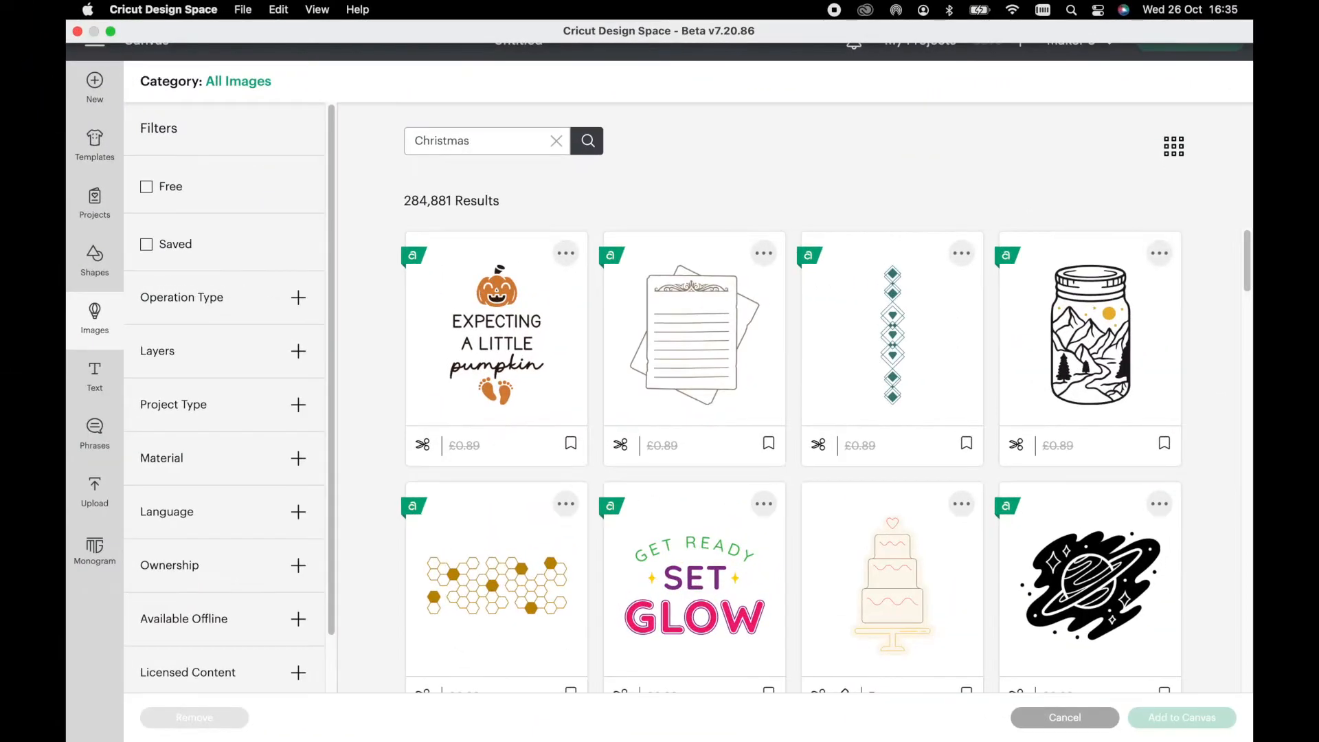
Step: Search the image library for Christmas and filter the results to Print then Cut images
key(Return)
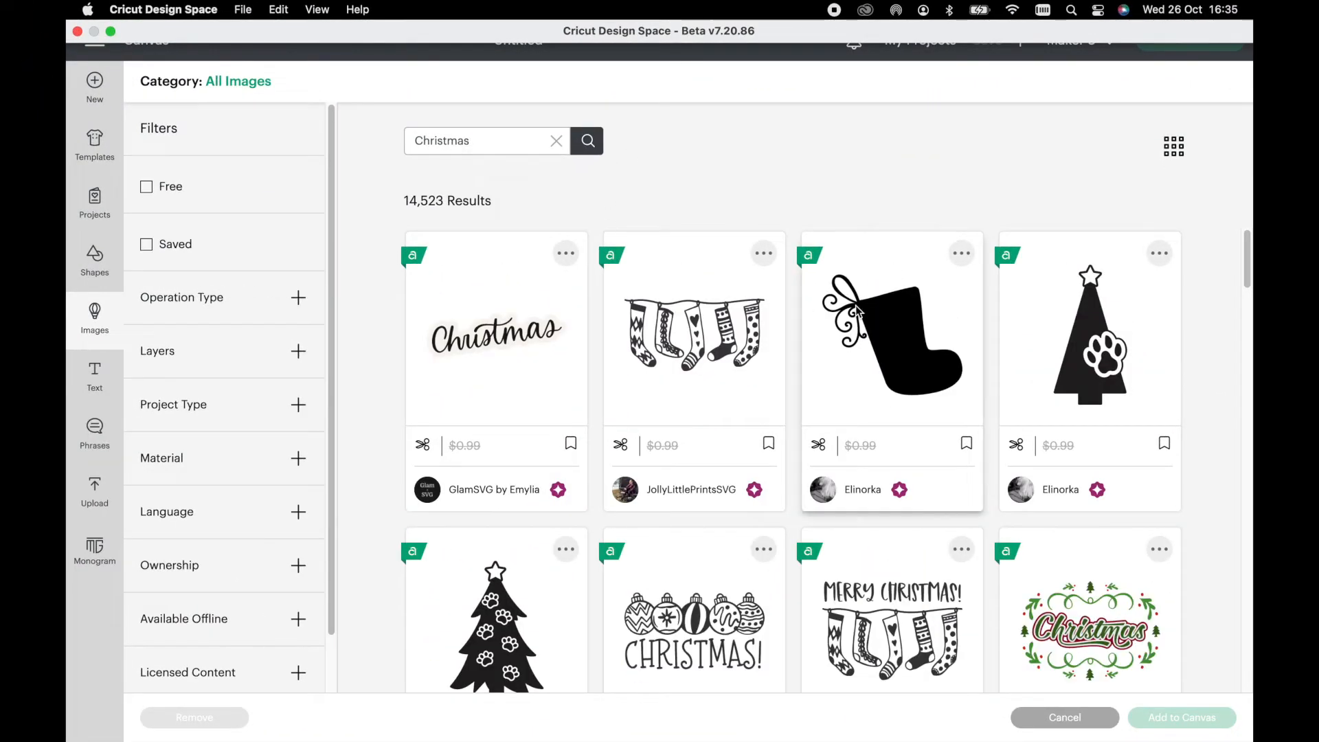
mouse_move(1248, 257)
mouse_down()
mouse_move(1248, 492)
mouse_move(1244, 261)
mouse_up()
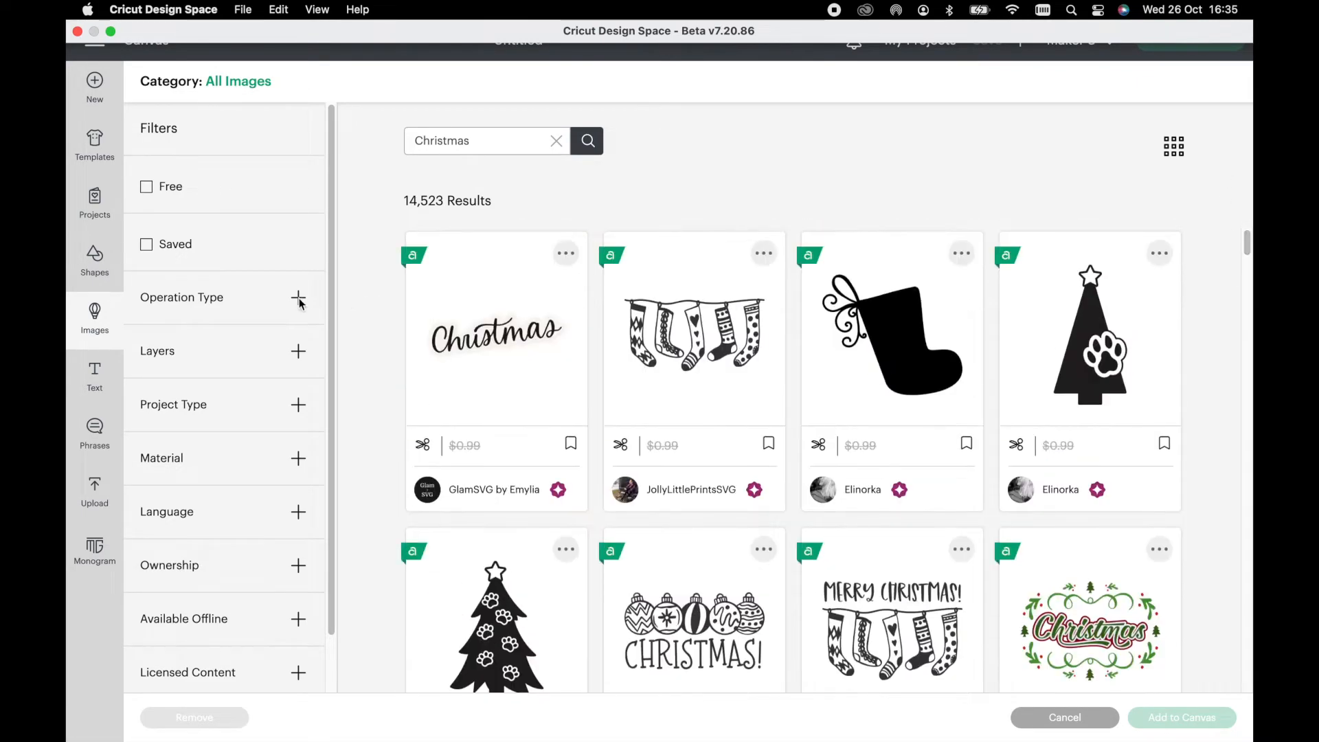
click(298, 297)
click(147, 393)
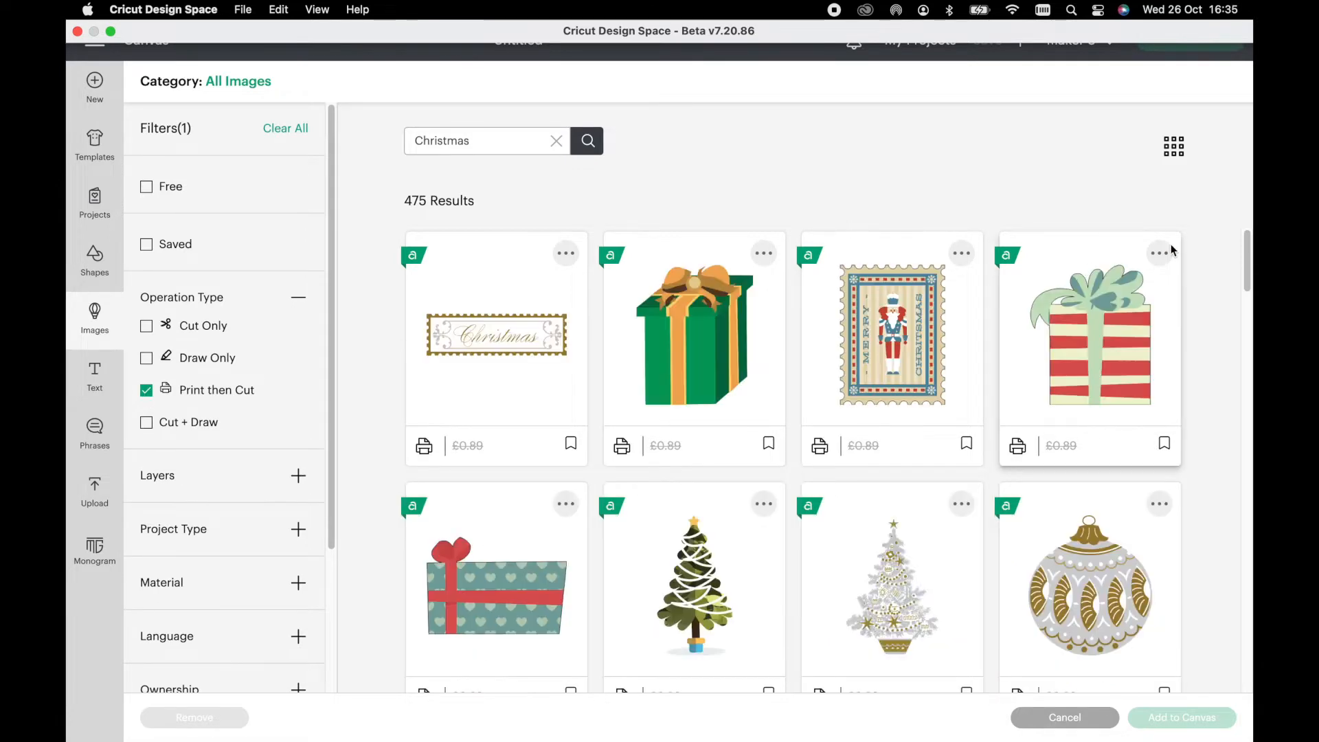
Step: Search the Print then Cut images for elf and add the penguin in the elf outfit to the canvas
drag(1244, 263, 1241, 234)
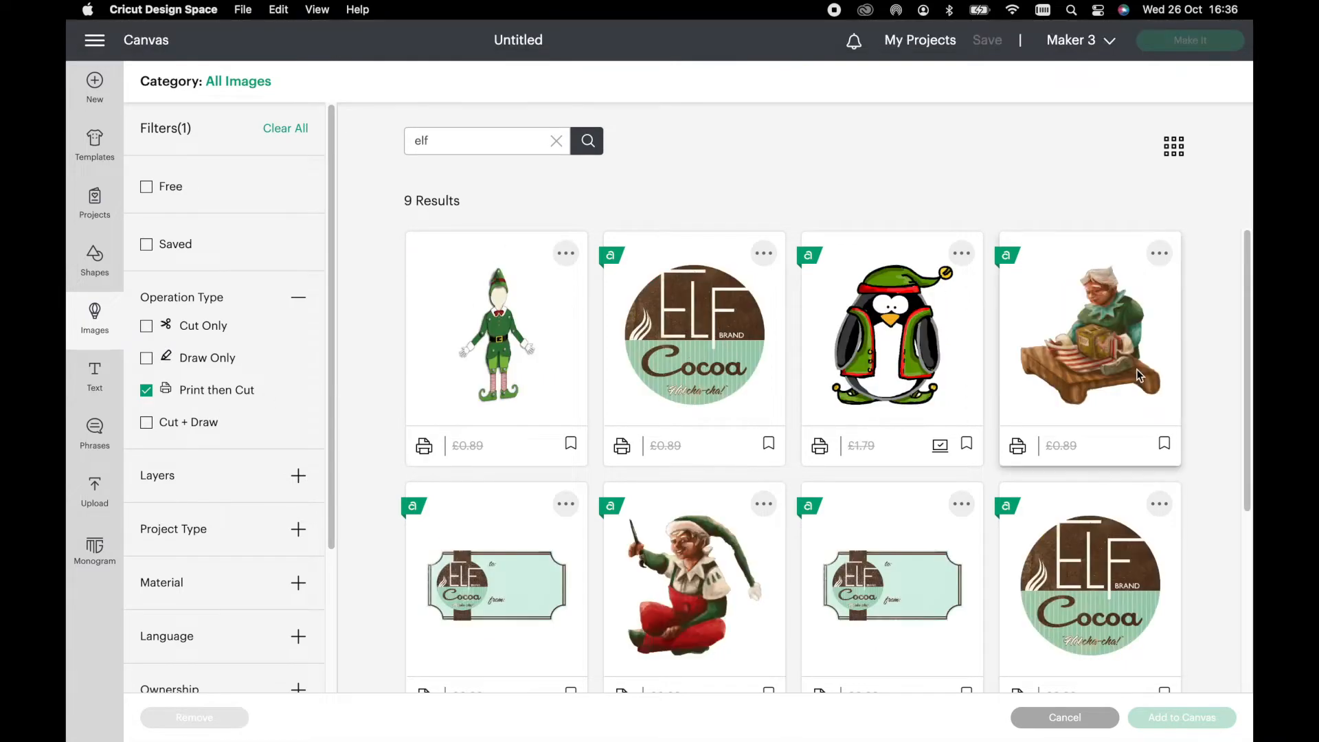
click(905, 358)
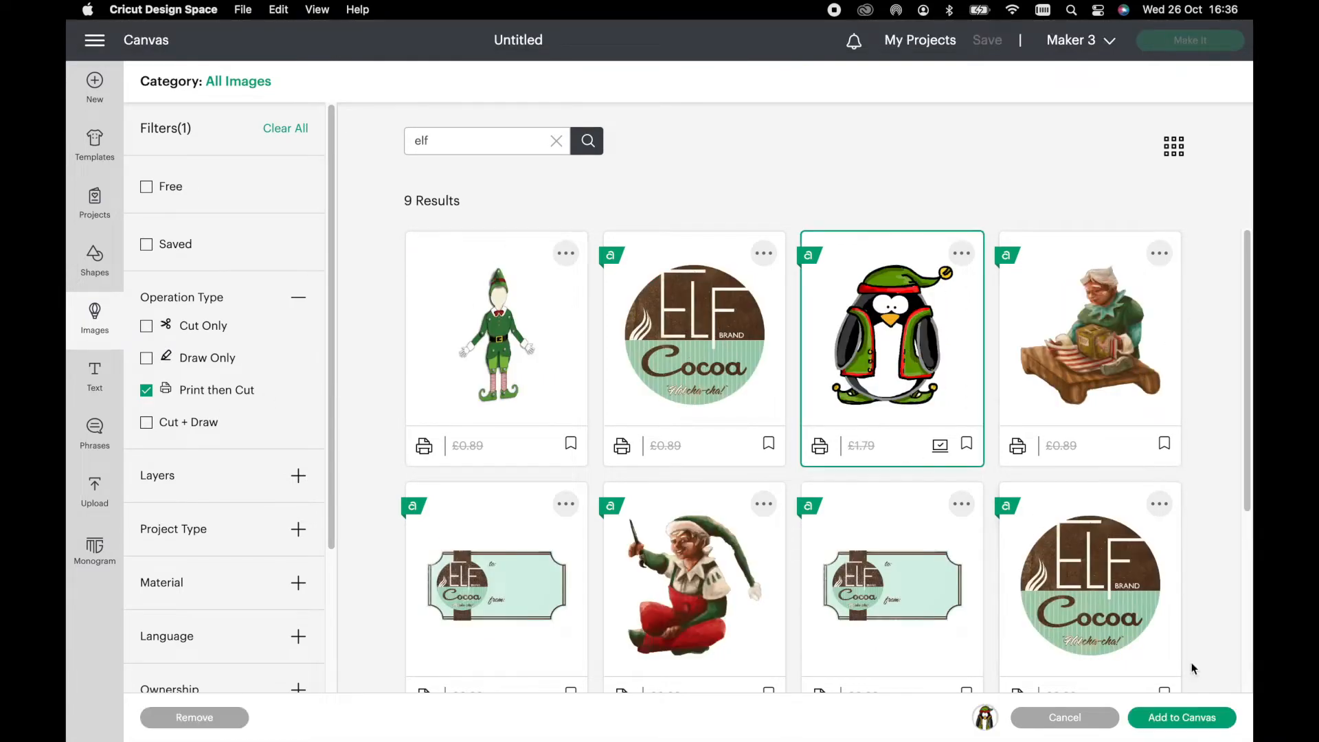
click(1171, 721)
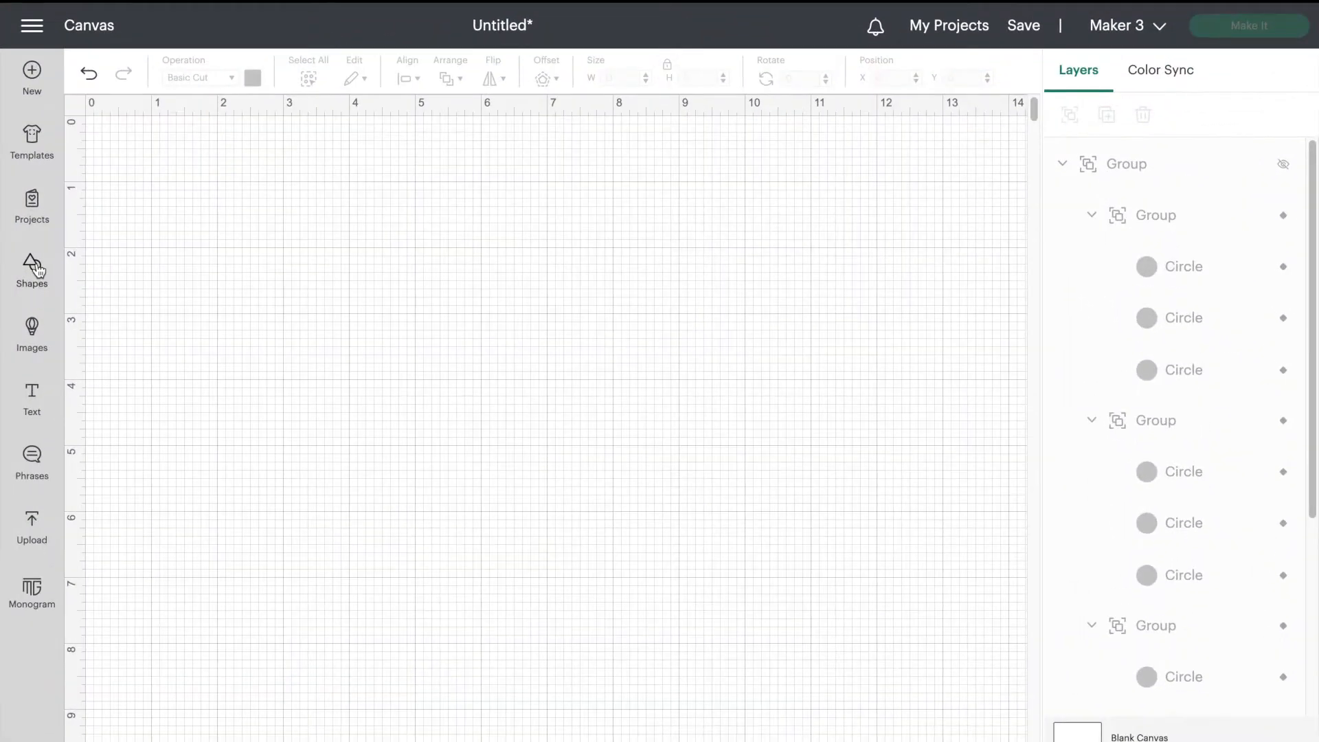
Step: Insert a square shape and place it at about X 2.85, Y 1.28 on the canvas
click(38, 270)
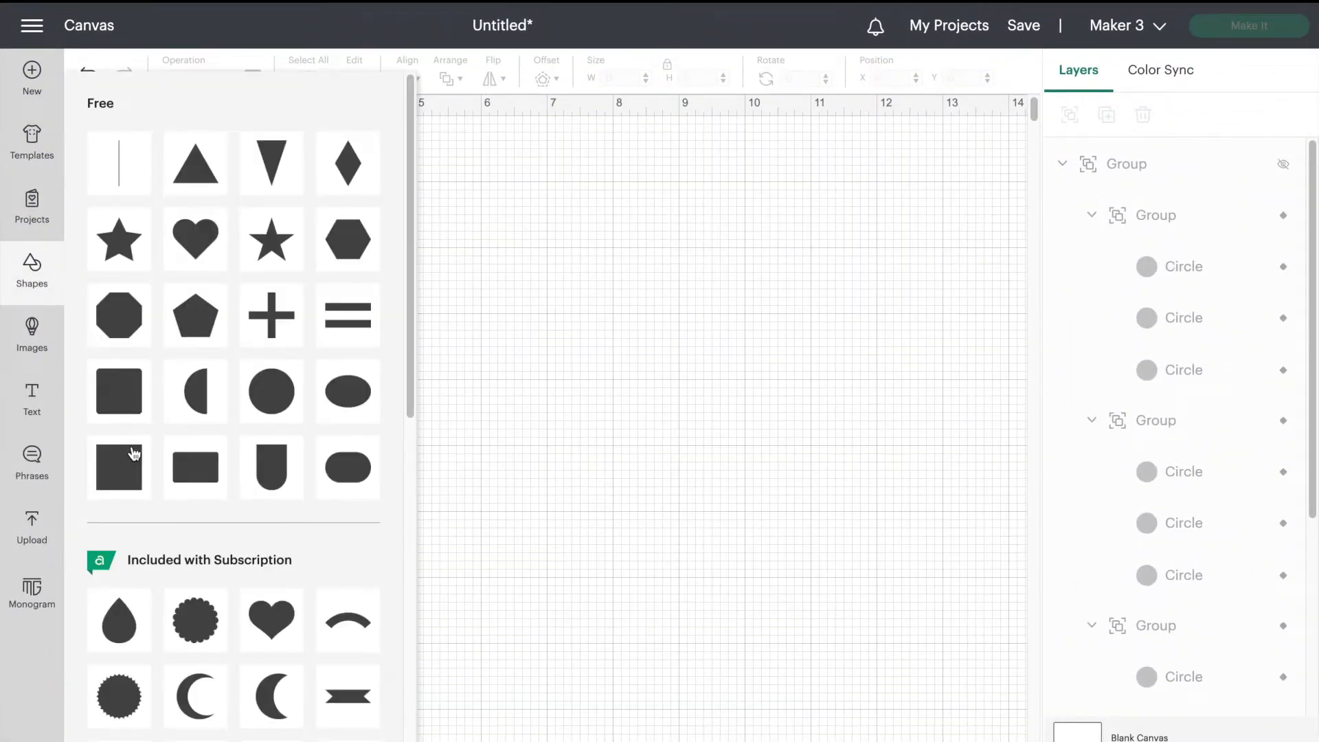
click(134, 455)
drag(187, 229, 342, 281)
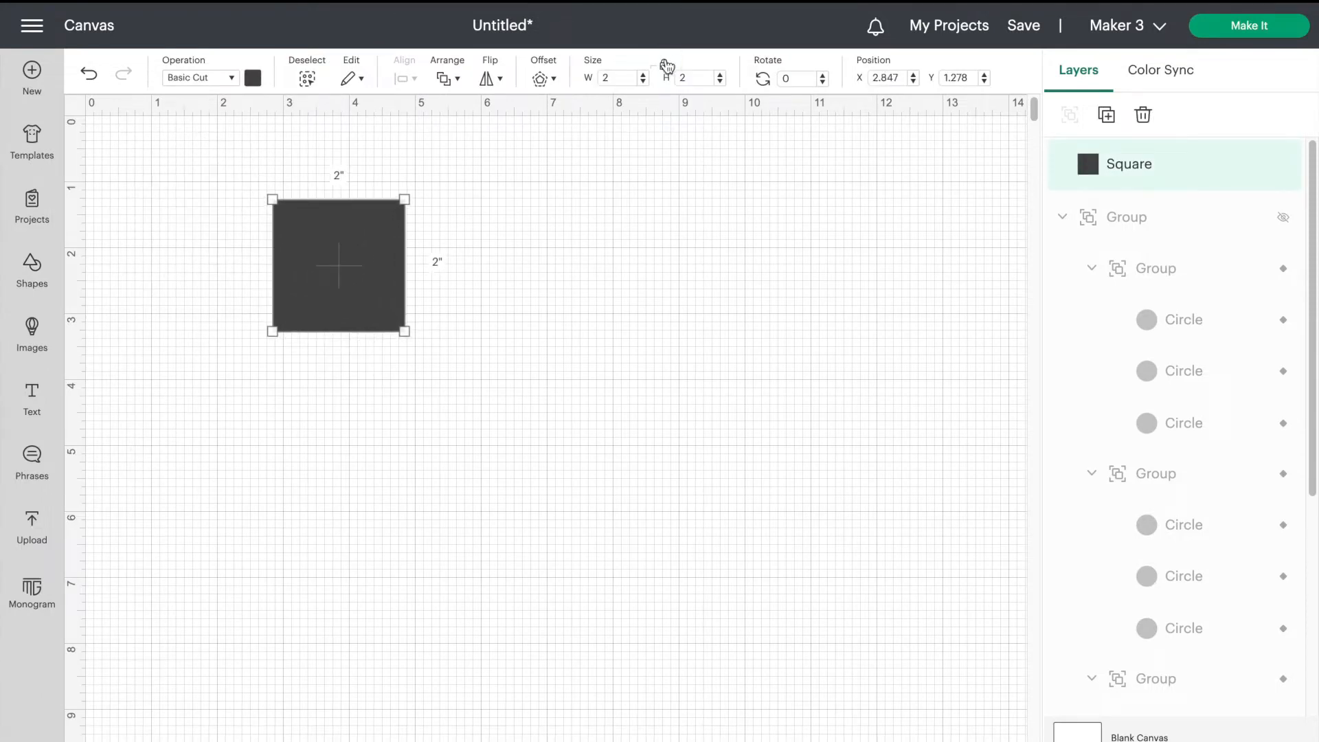
Step: Unlock the square's proportions and resize it to 6.75 inches wide by 9.25 inches high
drag(624, 77, 585, 81)
text(6.7)
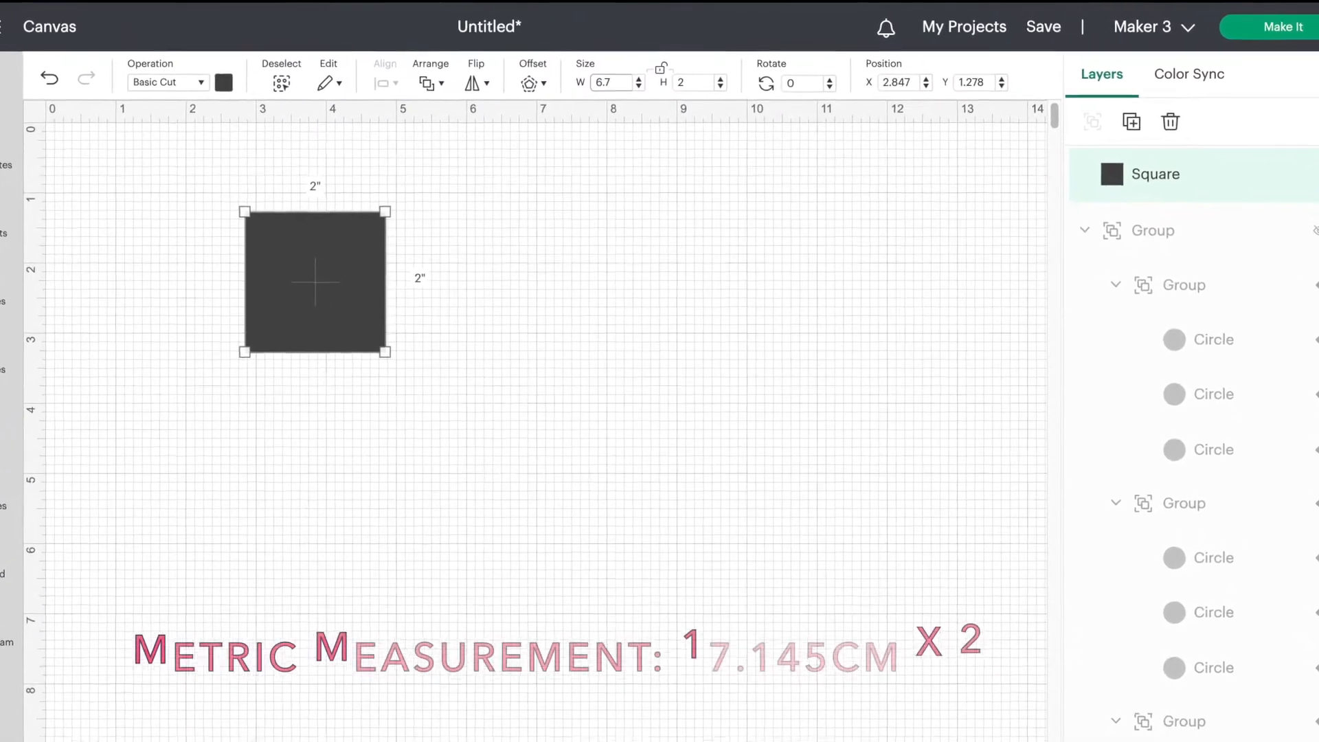
text(5)
key(Return)
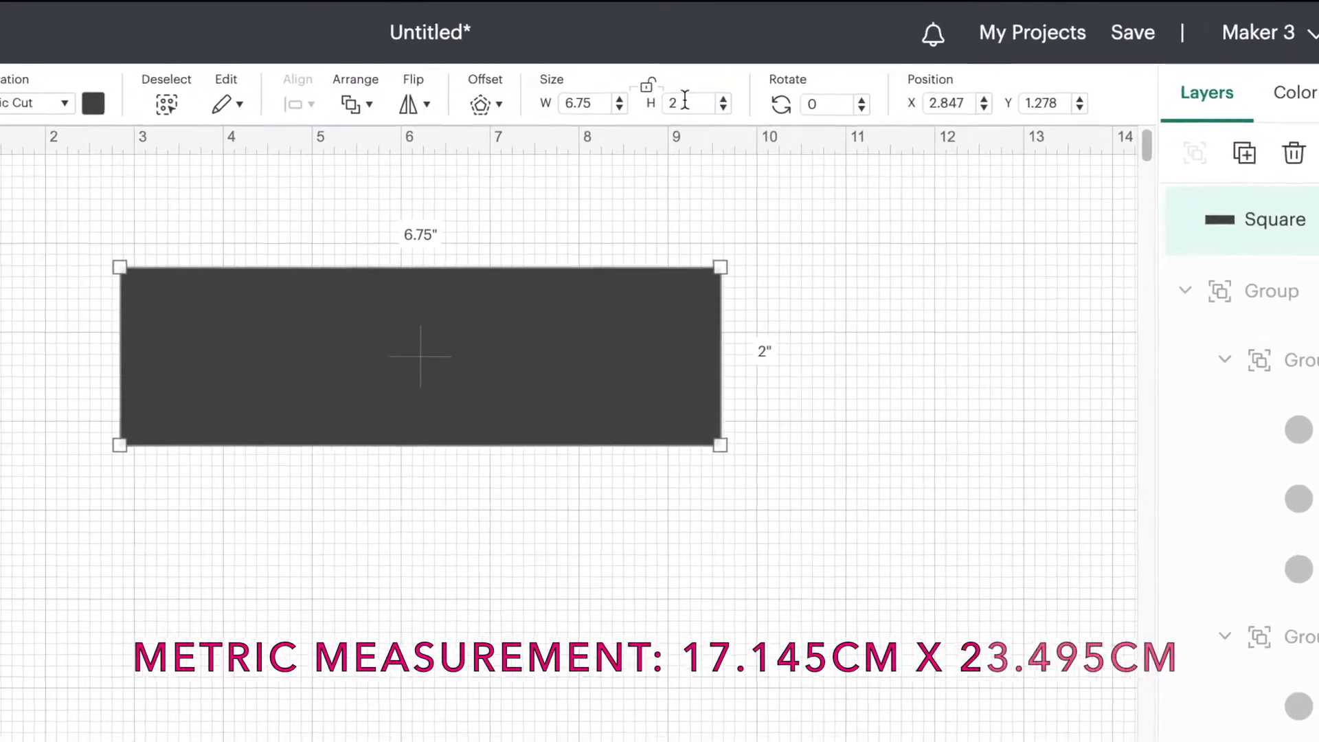
drag(684, 100, 666, 103)
key(BackSpace)
text(9)
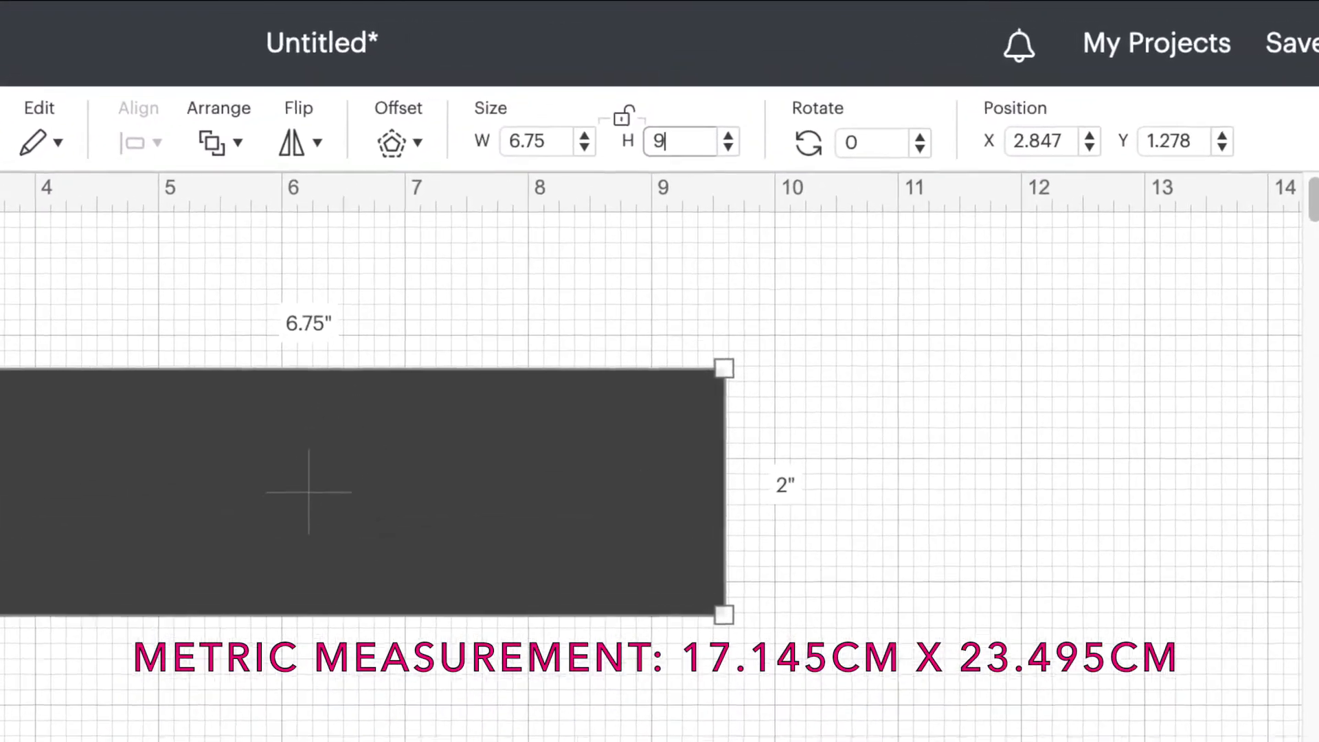
text(.25)
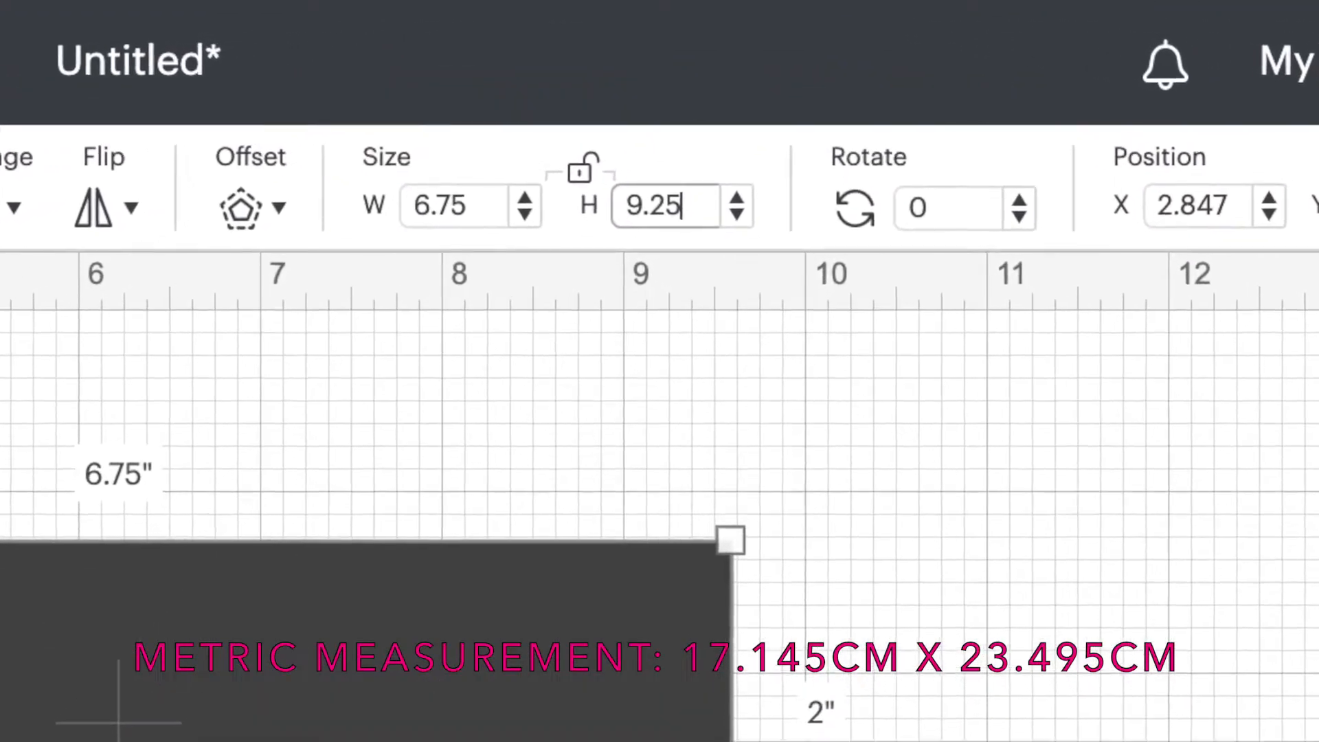
key(Return)
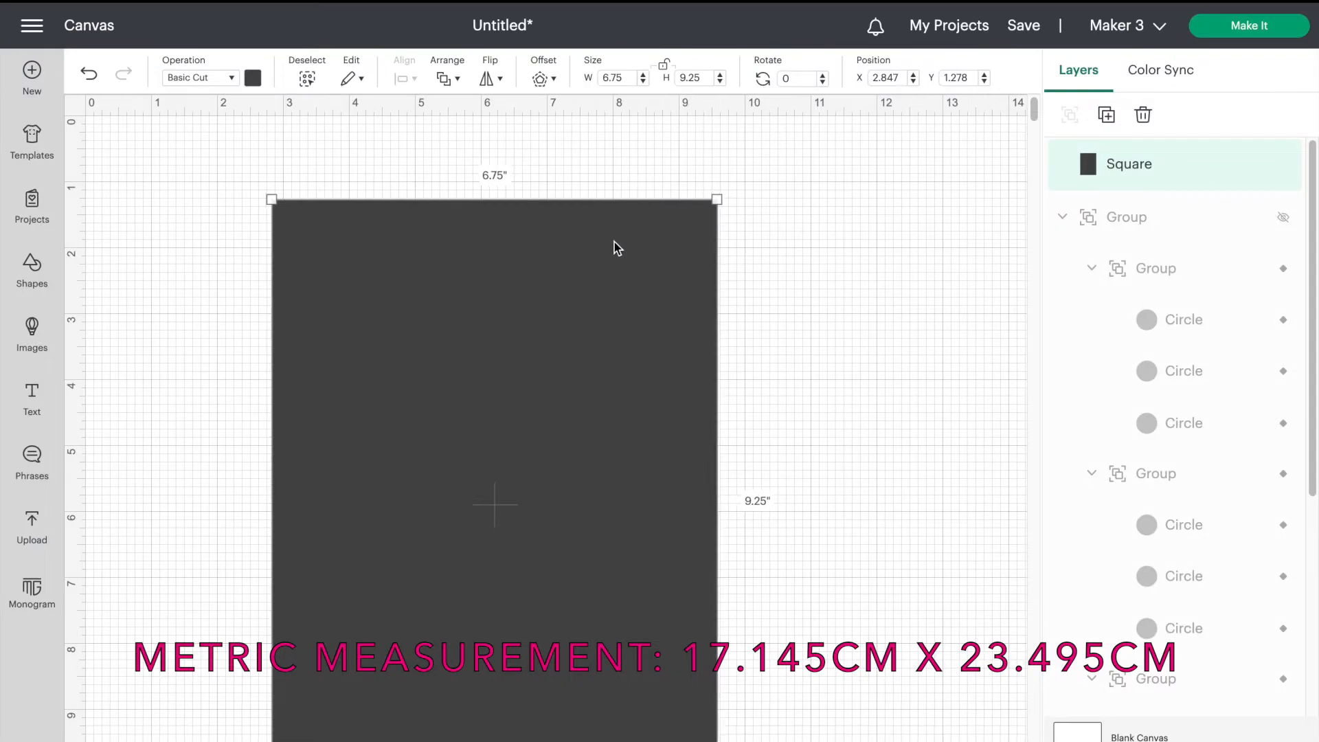
Step: Move the rectangle up to about X 2.79, Y 0.46 and change its operation to Guide
drag(351, 226, 348, 174)
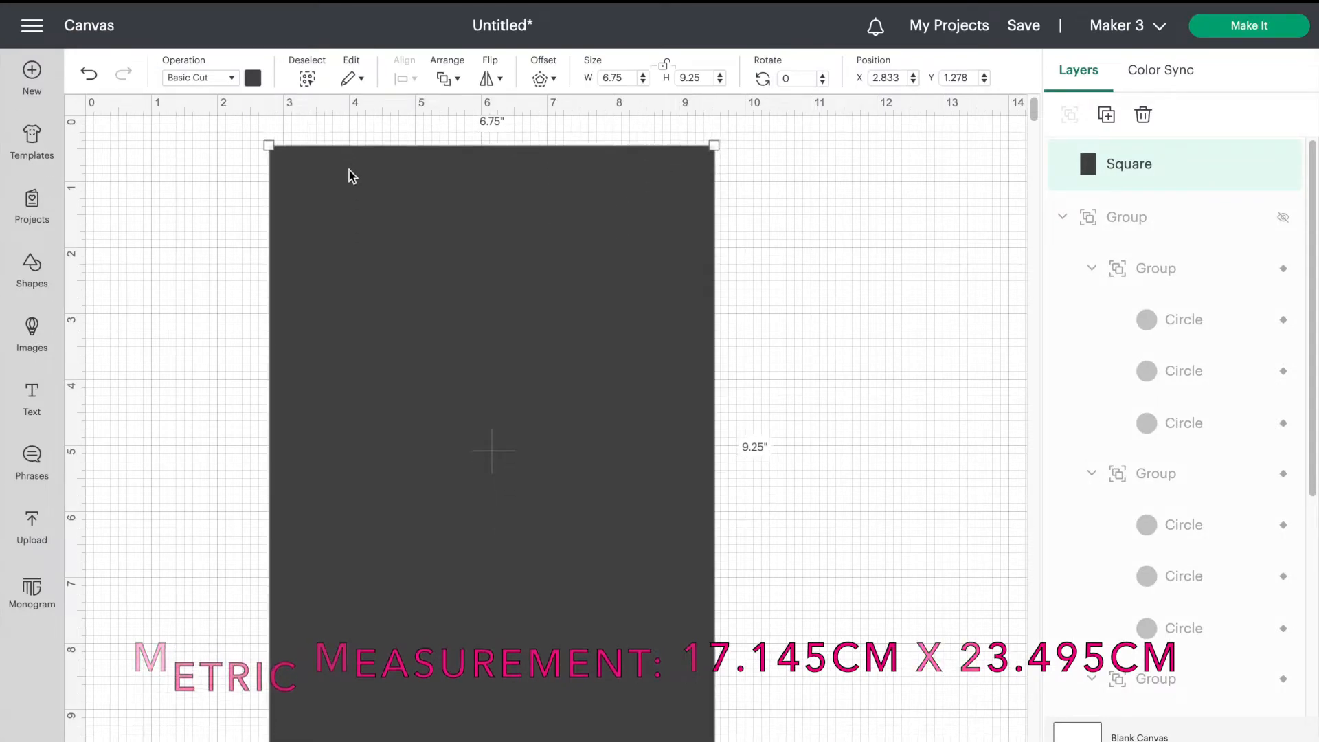
click(233, 78)
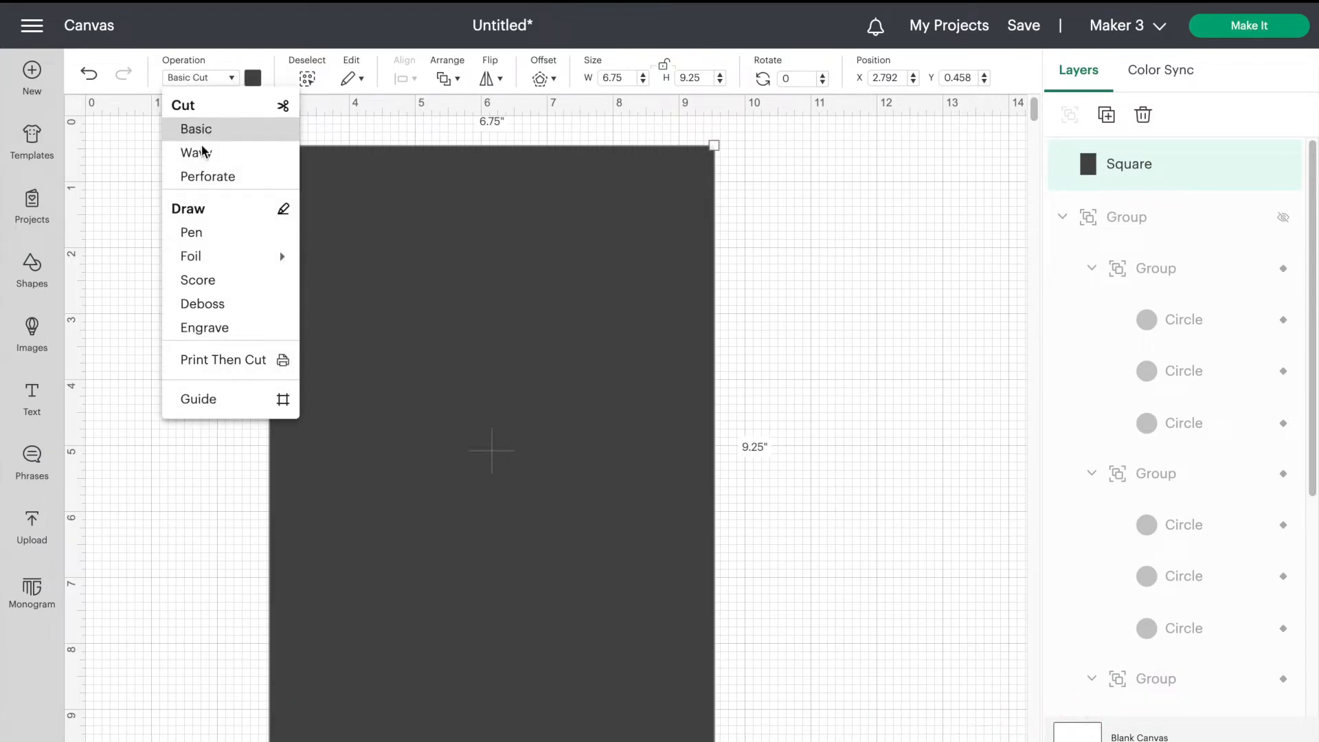
click(199, 399)
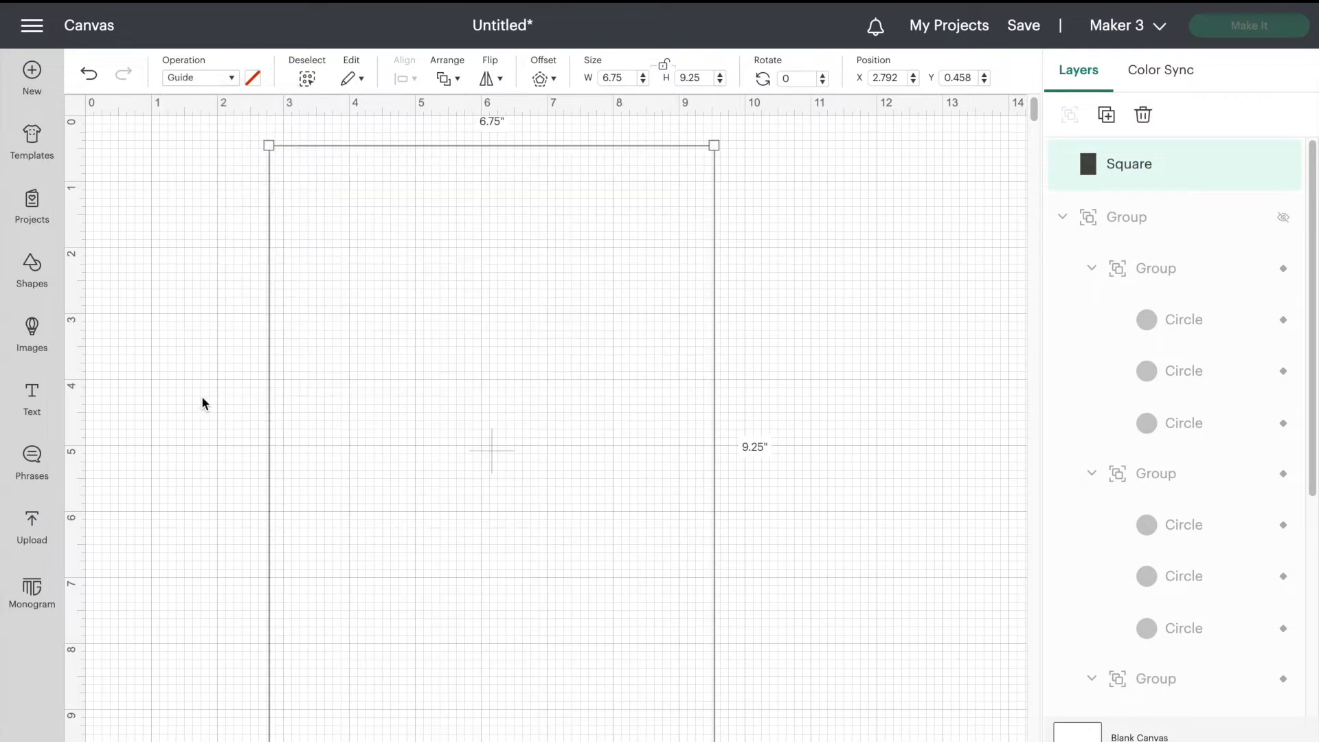
click(806, 302)
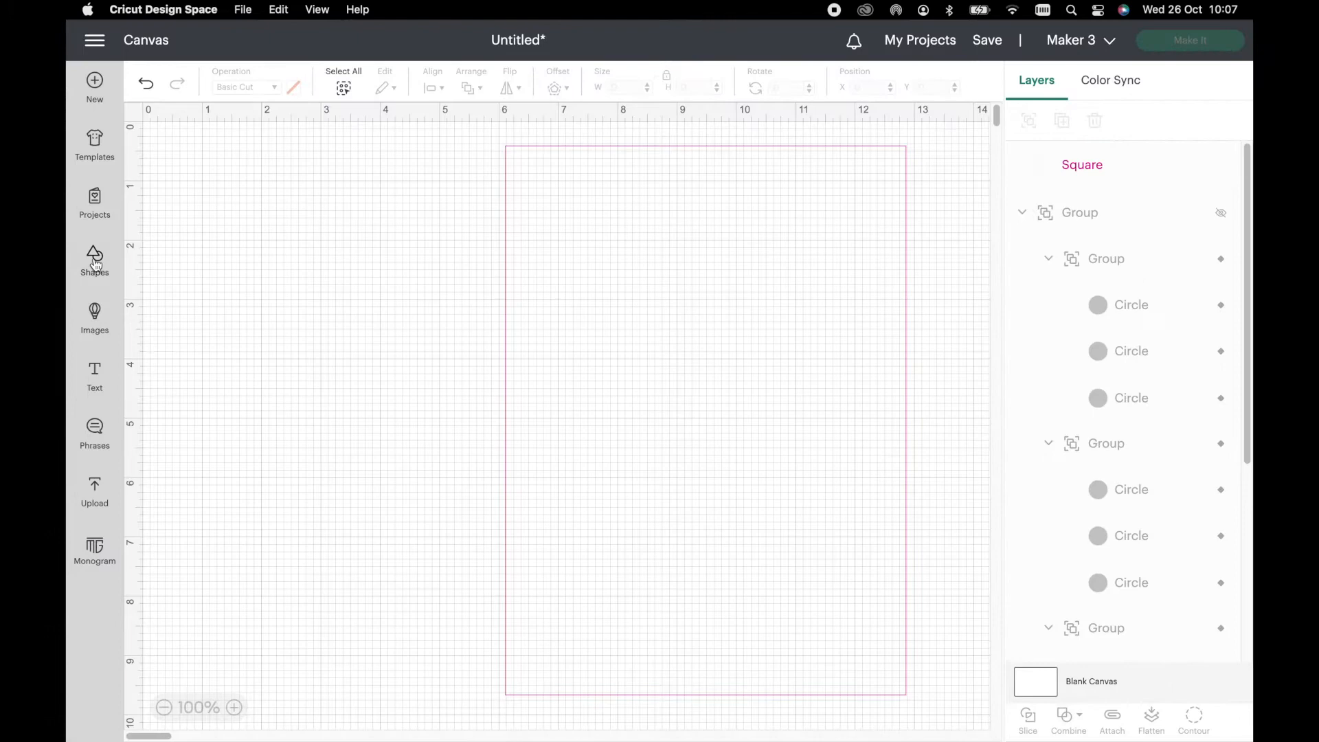
Step: Insert a circle shape on the canvas beside the guide rectangle
click(96, 266)
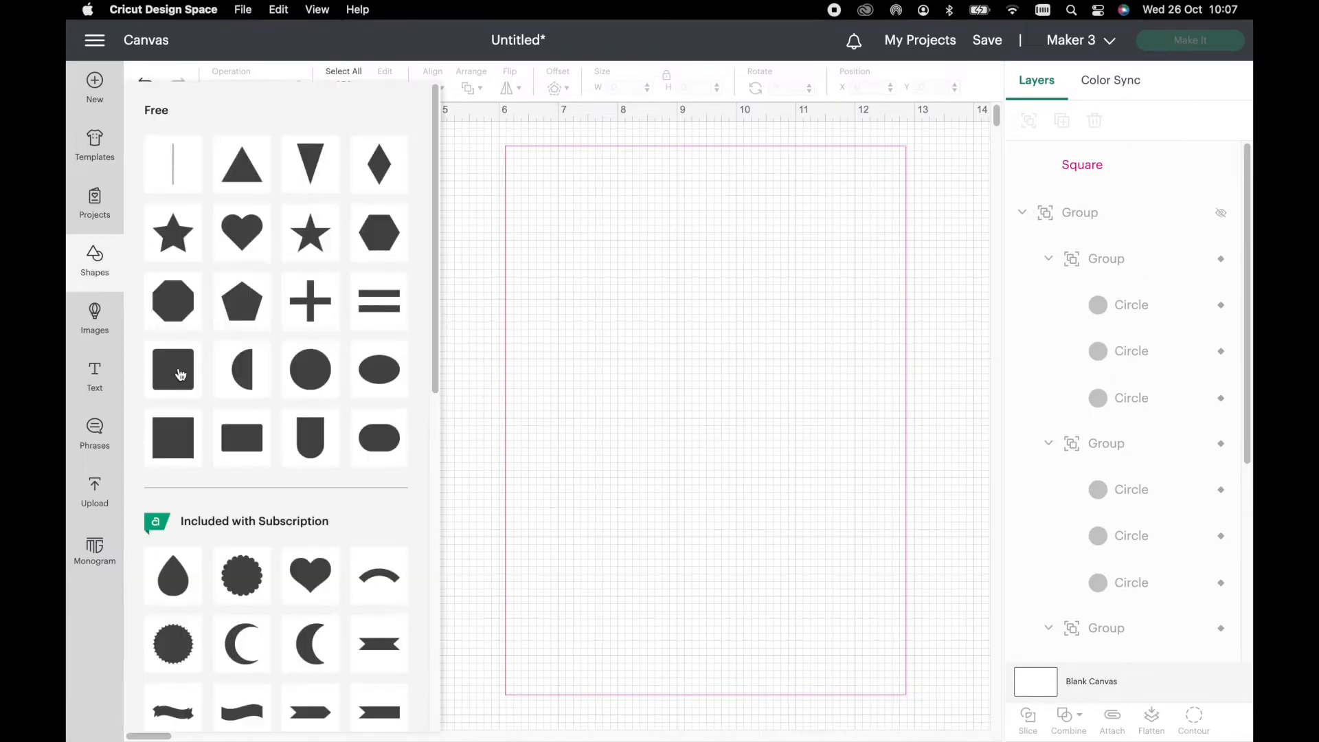
click(313, 370)
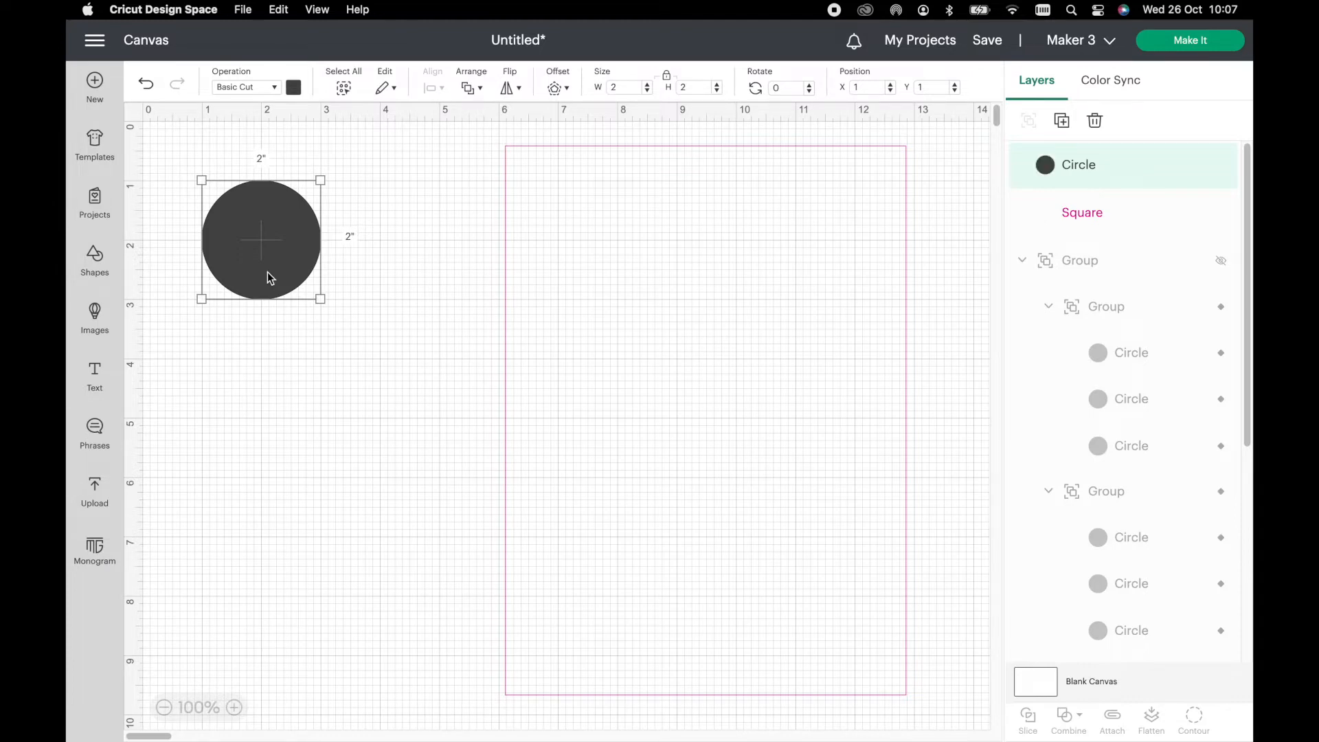
Step: Duplicate the 2-inch circle twice and arrange the three circles in a column beside the guide rectangle
key(super+d)
key(super+d)
drag(268, 277, 241, 400)
click(260, 221)
Step: Add the uploaded clip-art image of a snowman holding an envelope to the canvas
click(95, 491)
click(412, 495)
drag(1249, 304, 1238, 511)
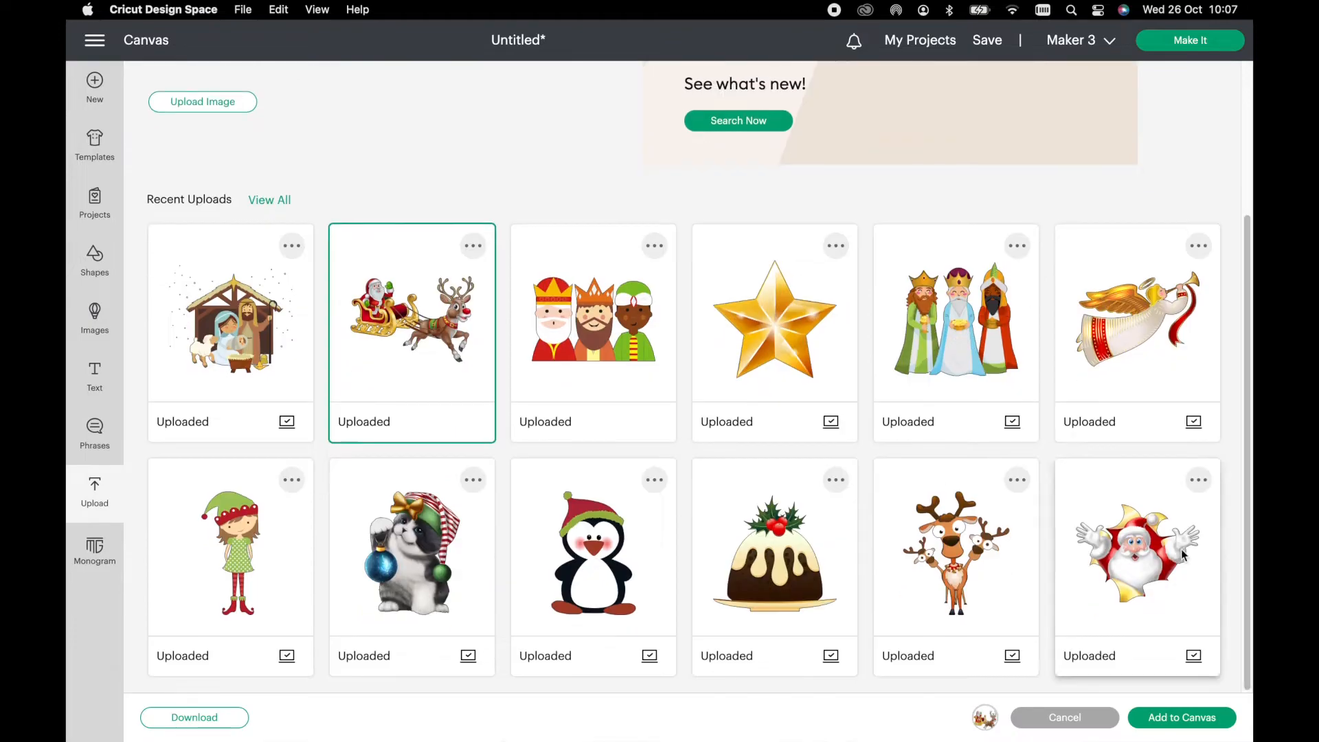
click(284, 204)
scroll(1238, 435, down, 10)
click(893, 426)
click(1182, 717)
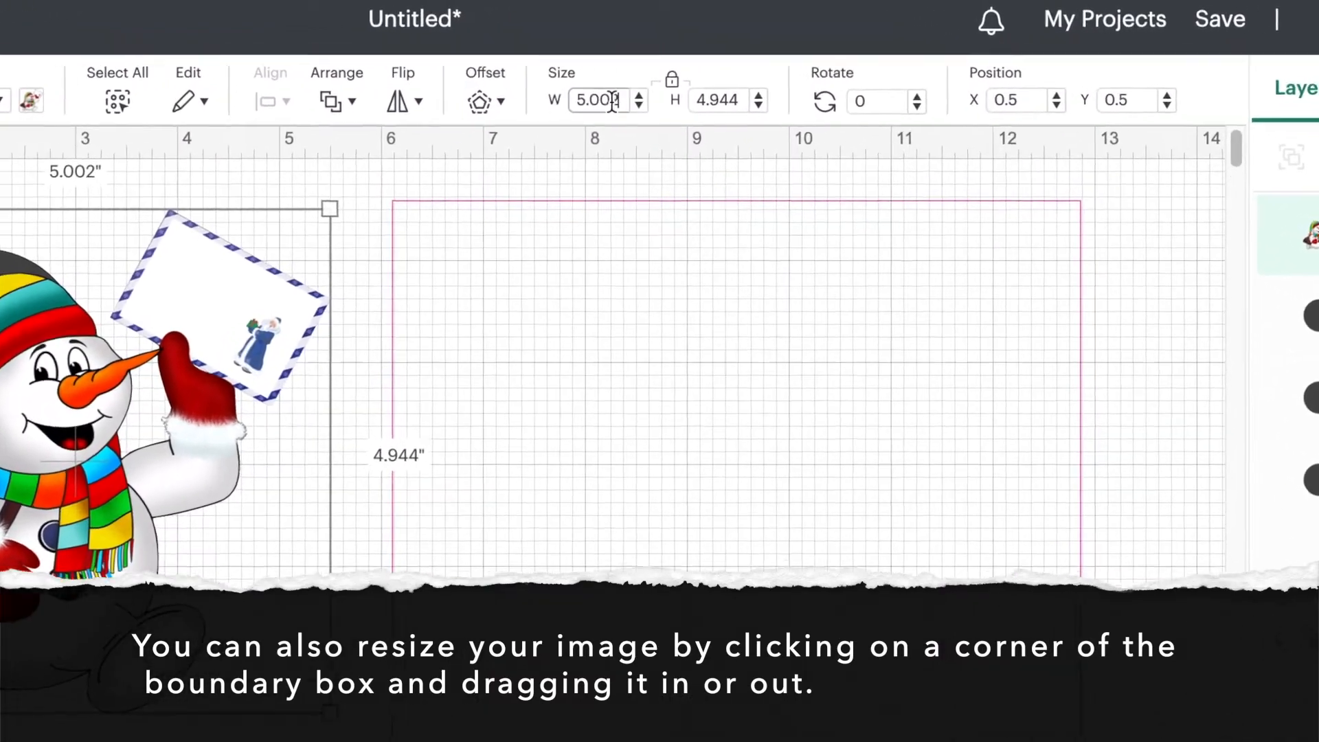
Step: Resize the snowman image to 1.8 inches wide with locked proportions and place it over the uppermost circle
click(611, 81)
text(1.8)
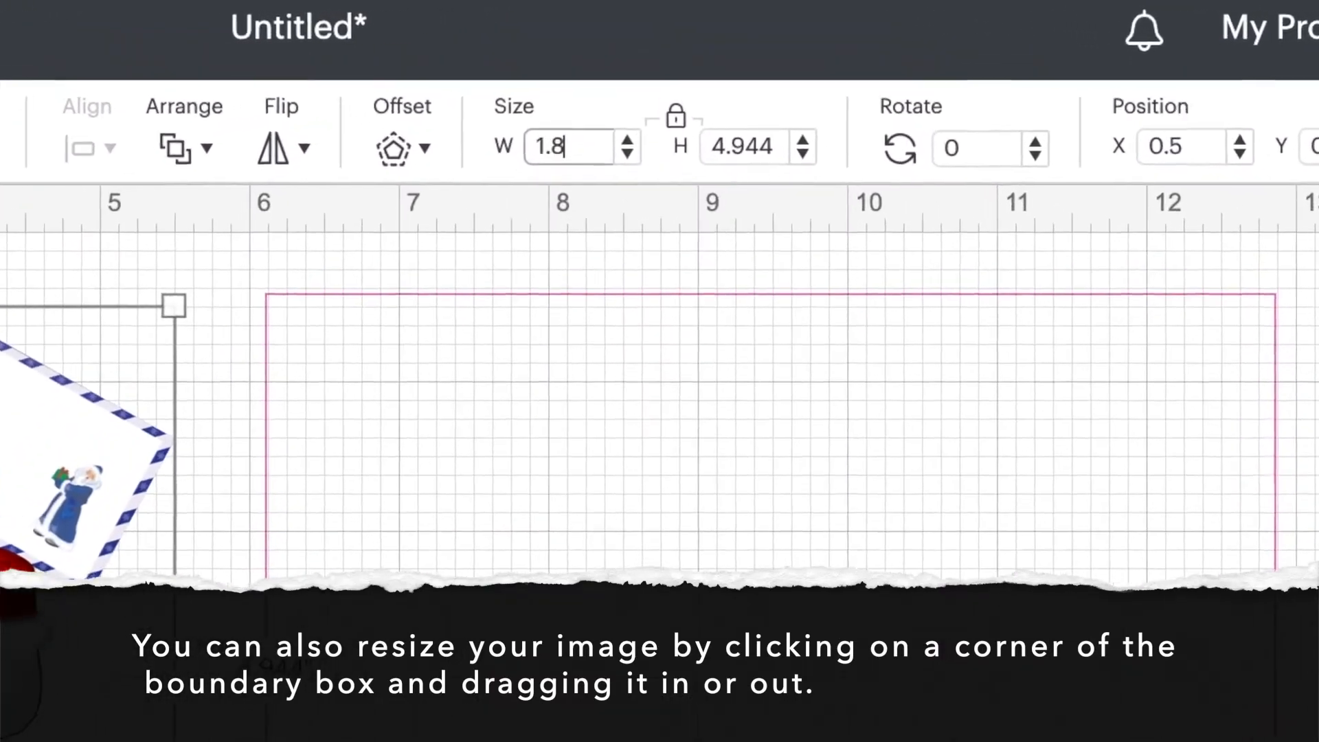
key(Return)
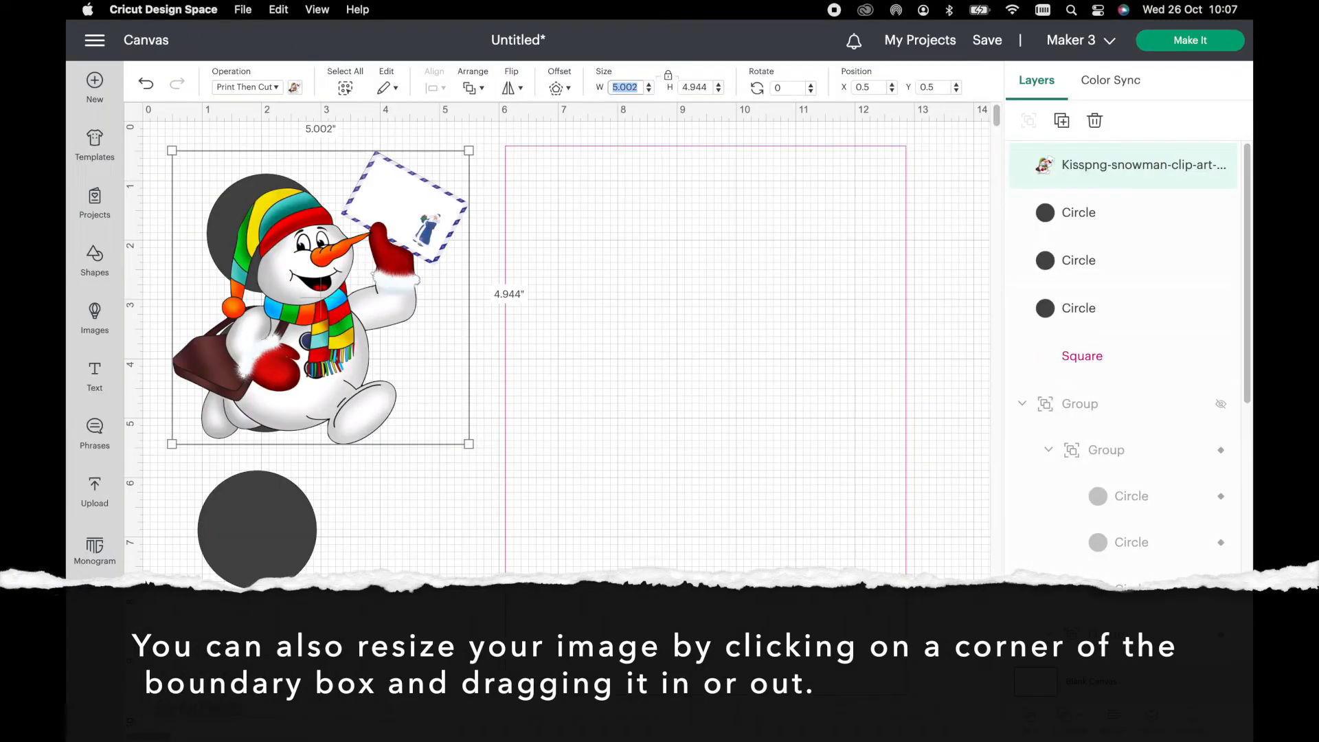
key(Return)
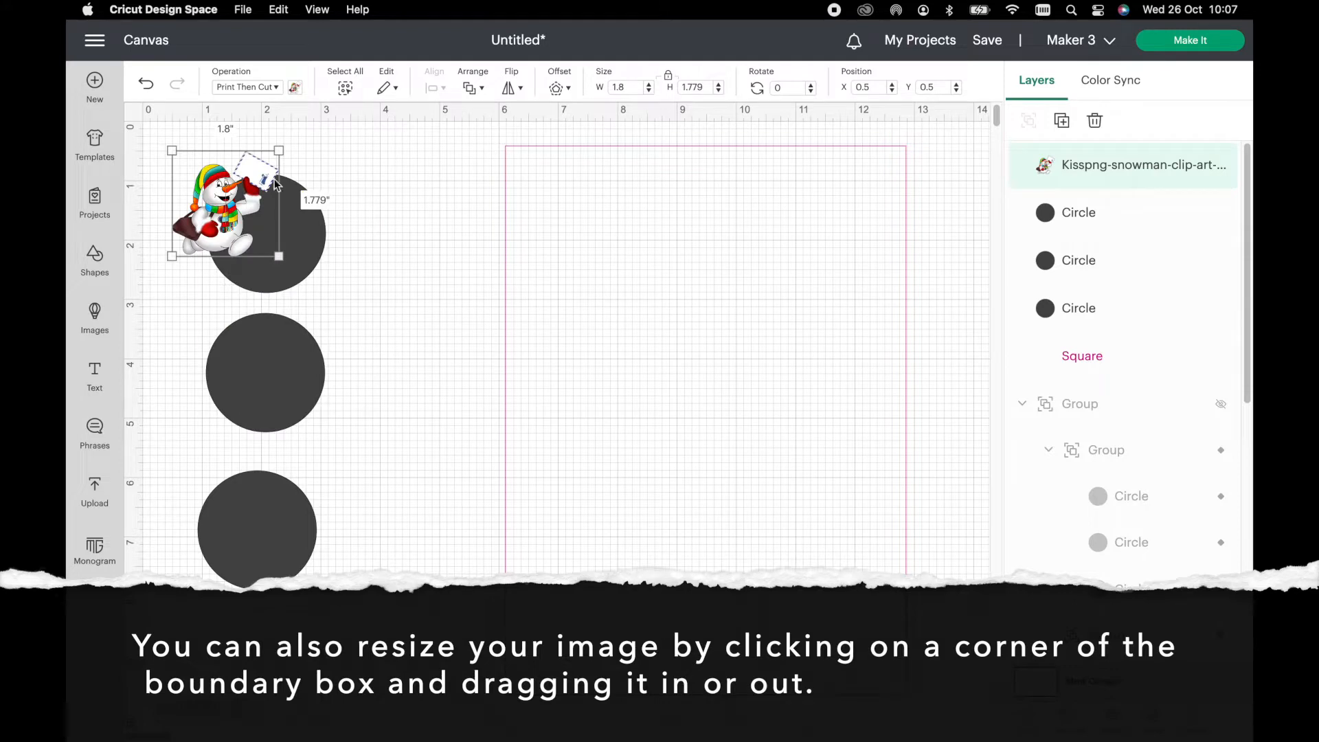
drag(235, 192, 279, 215)
click(133, 349)
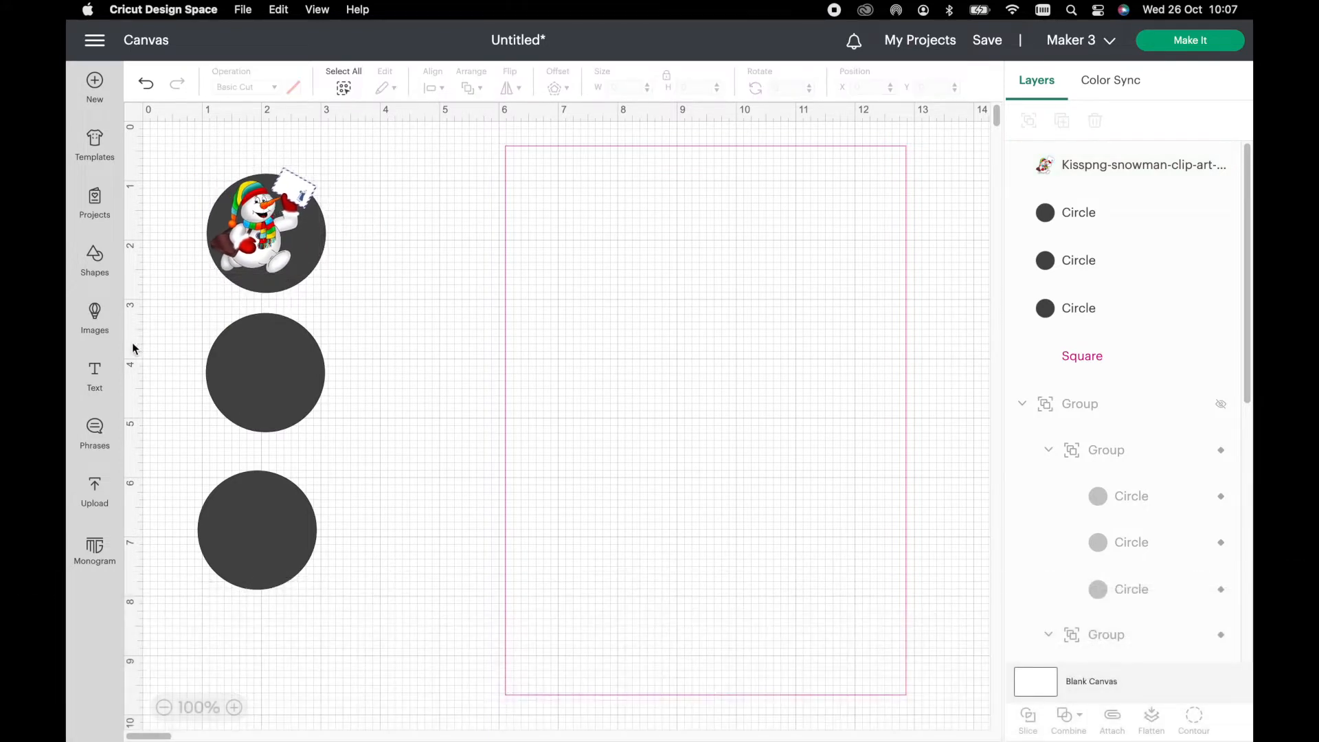
Step: Insert a text object, look through the Cricut, system and bookmarked fonts, and set its font to Marker Felt
click(95, 377)
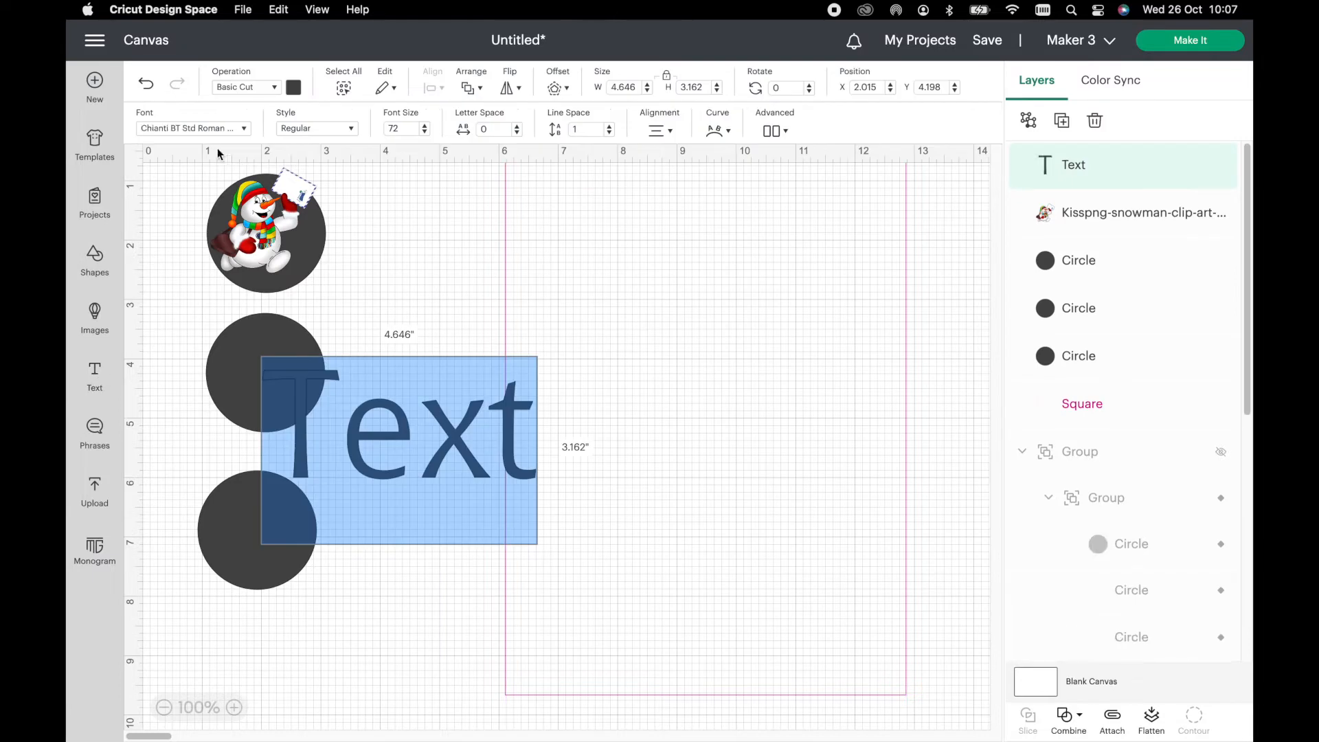
click(203, 129)
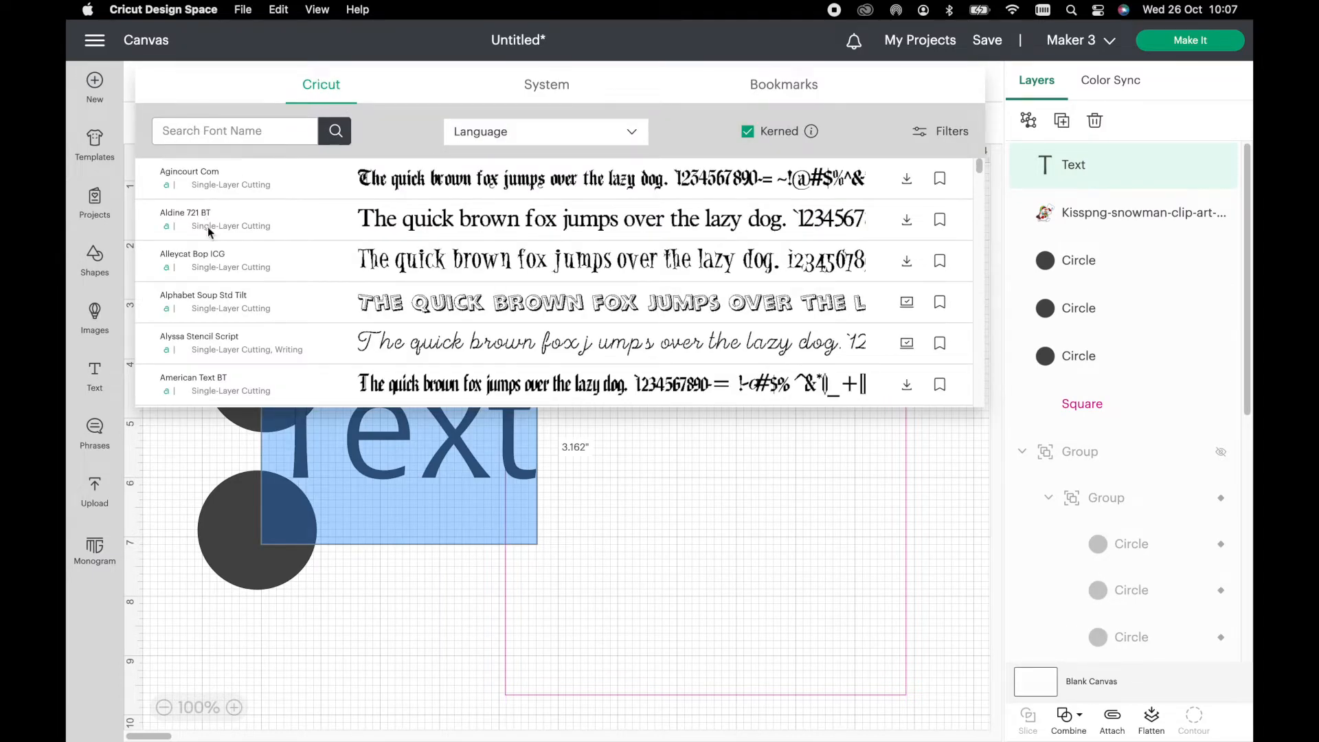
scroll(977, 211, down, 10)
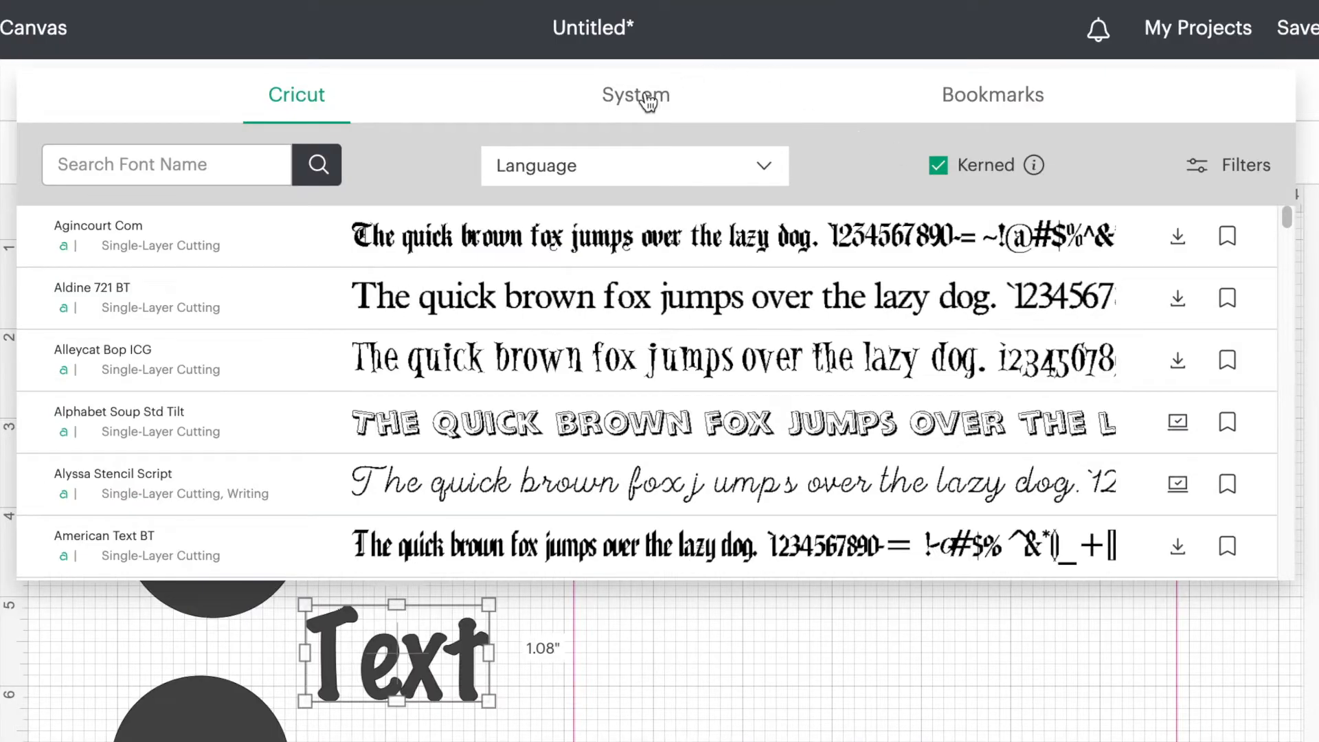
click(647, 101)
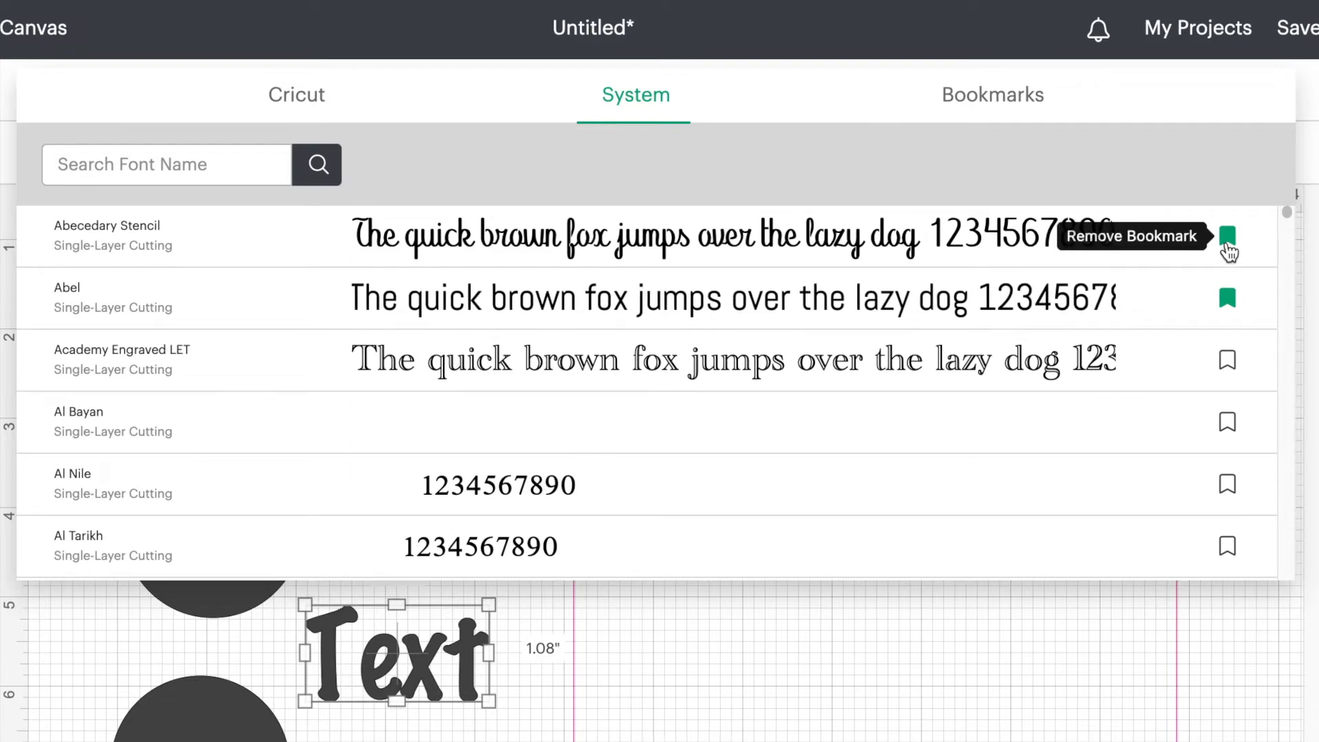
click(1002, 103)
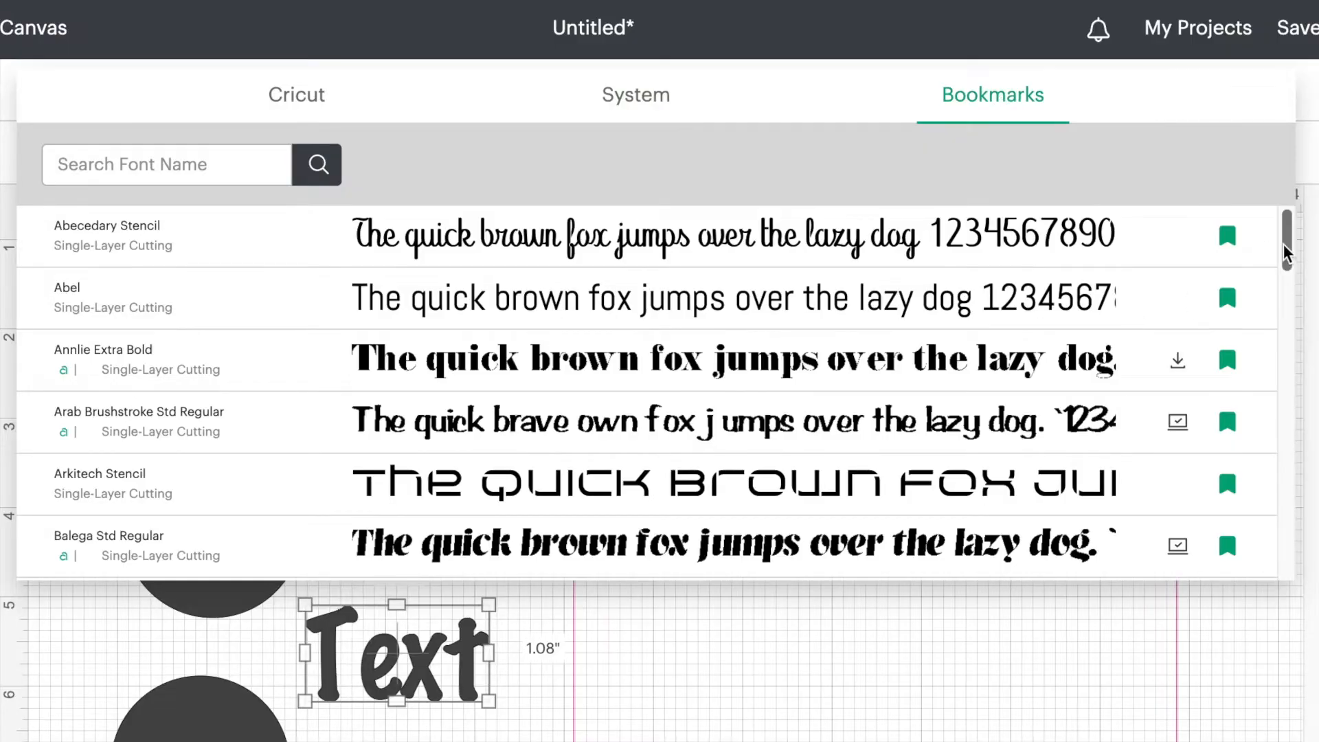
drag(1286, 250, 1286, 377)
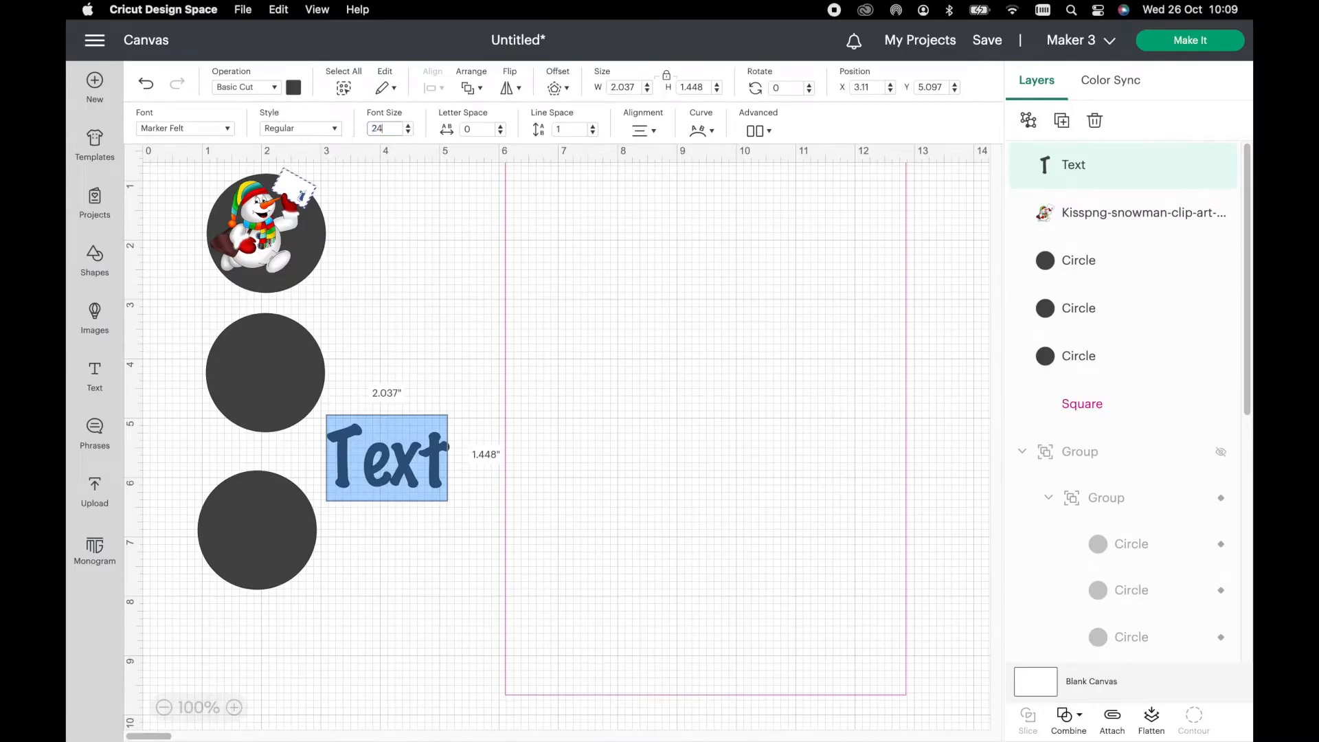
Step: Set the text's font size to 24 and its colour to white
key(Return)
click(294, 88)
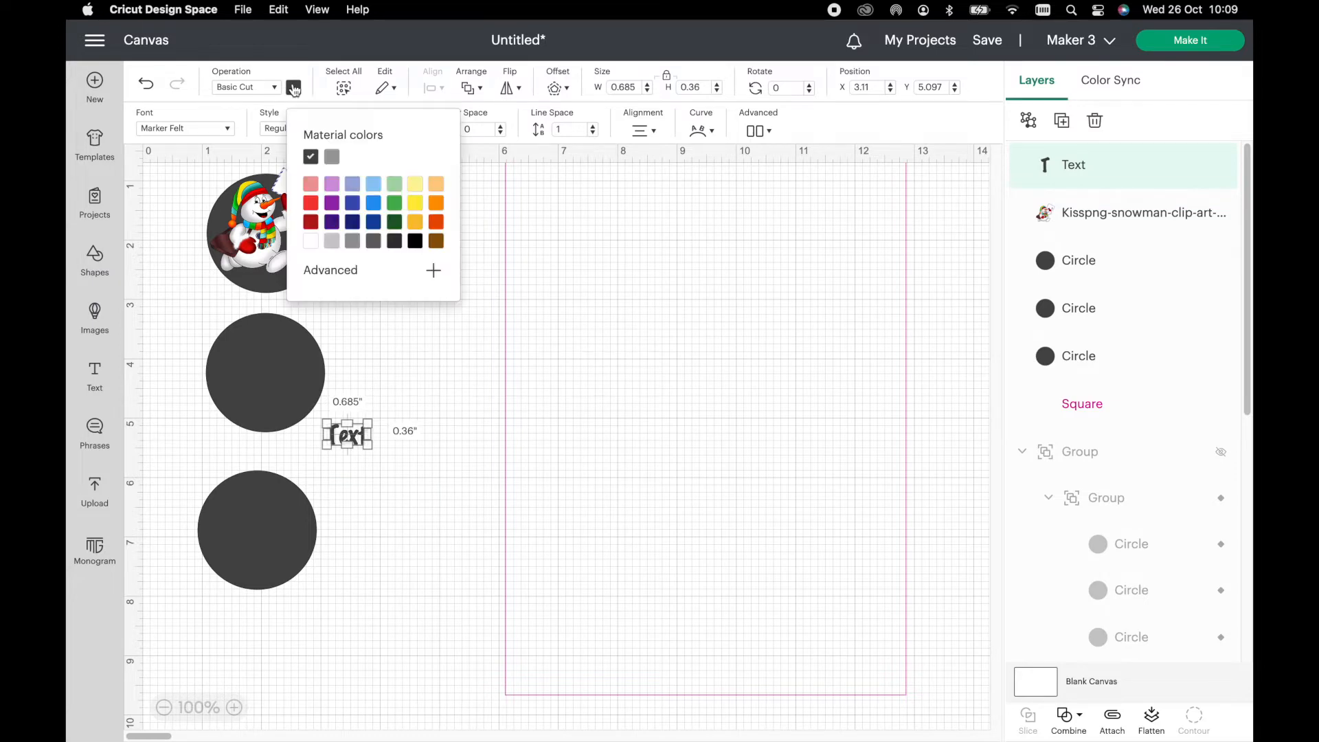
click(309, 240)
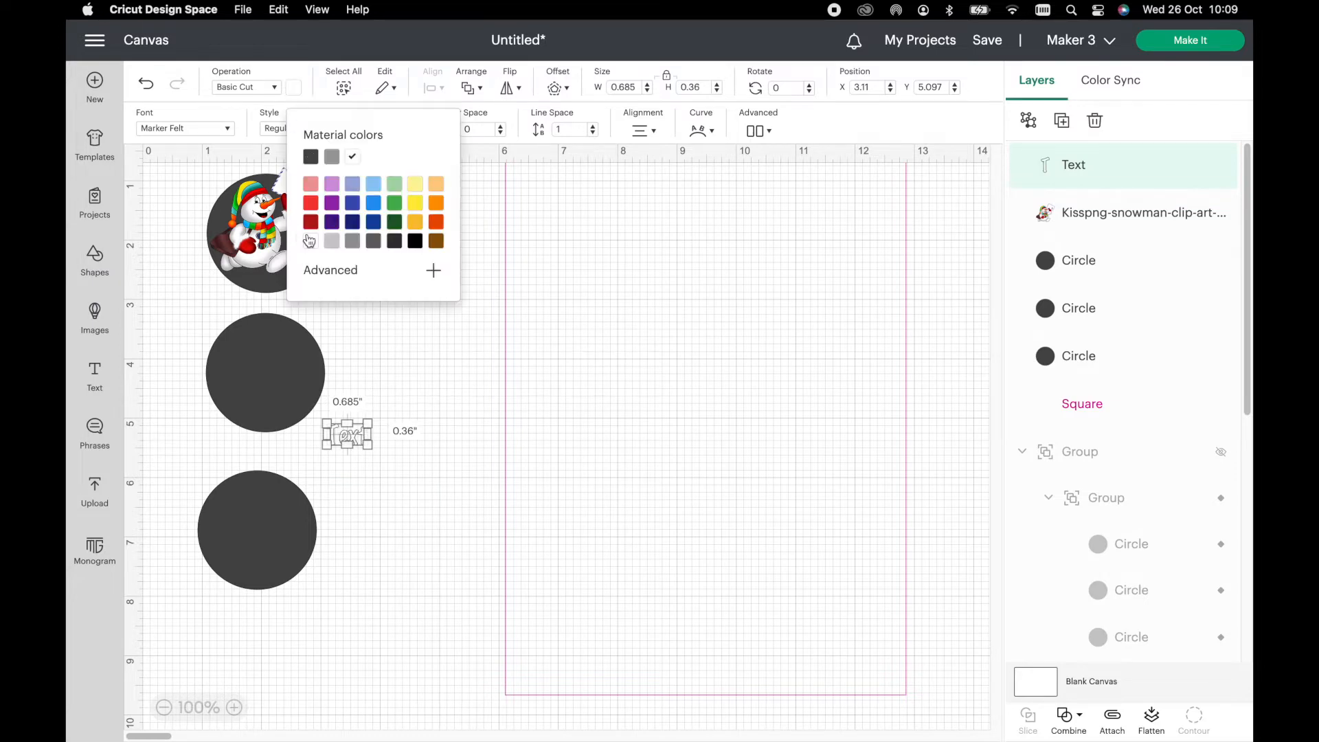
Step: Change the text to 1 and place it on the snowman circle, beside the snowman's lower body
click(395, 348)
double_click(347, 434)
text(1)
click(338, 447)
drag(338, 448, 311, 247)
Step: Recolour the circle behind the snowman to bright blue, trying navy blue first
click(302, 186)
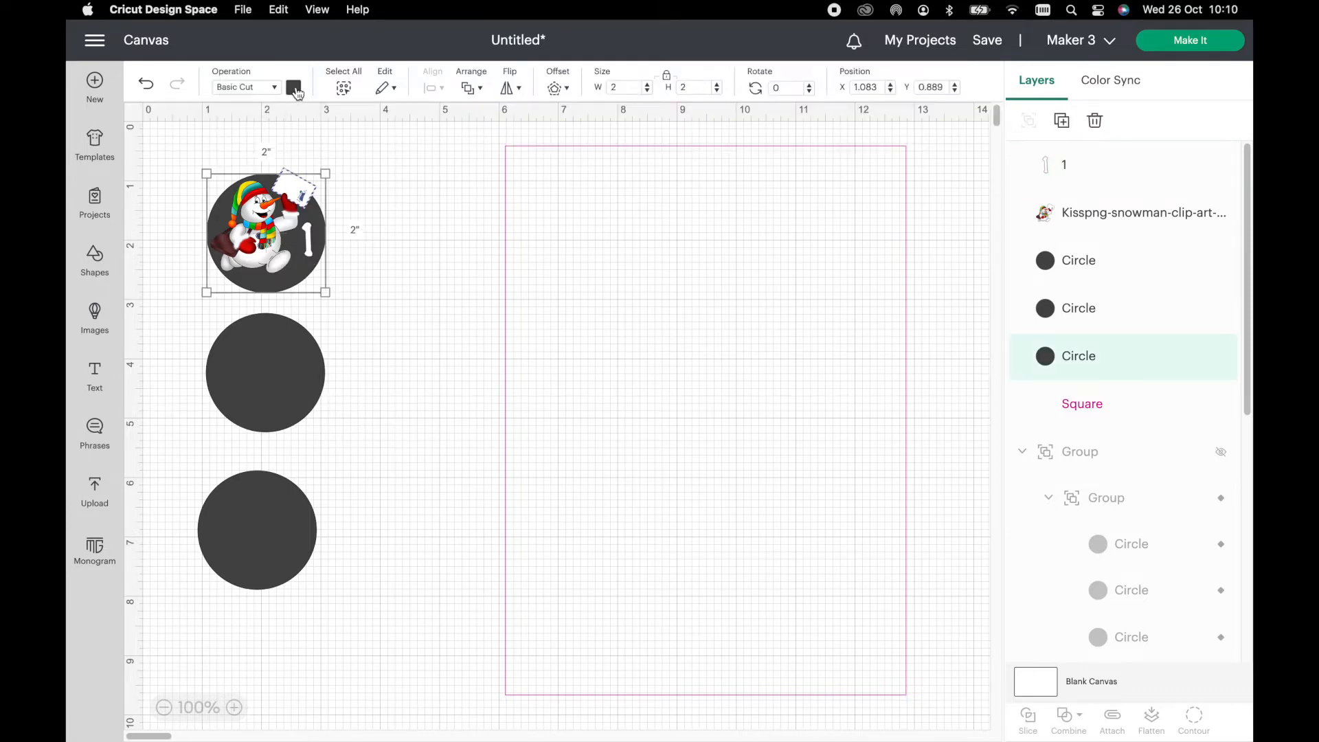
click(294, 89)
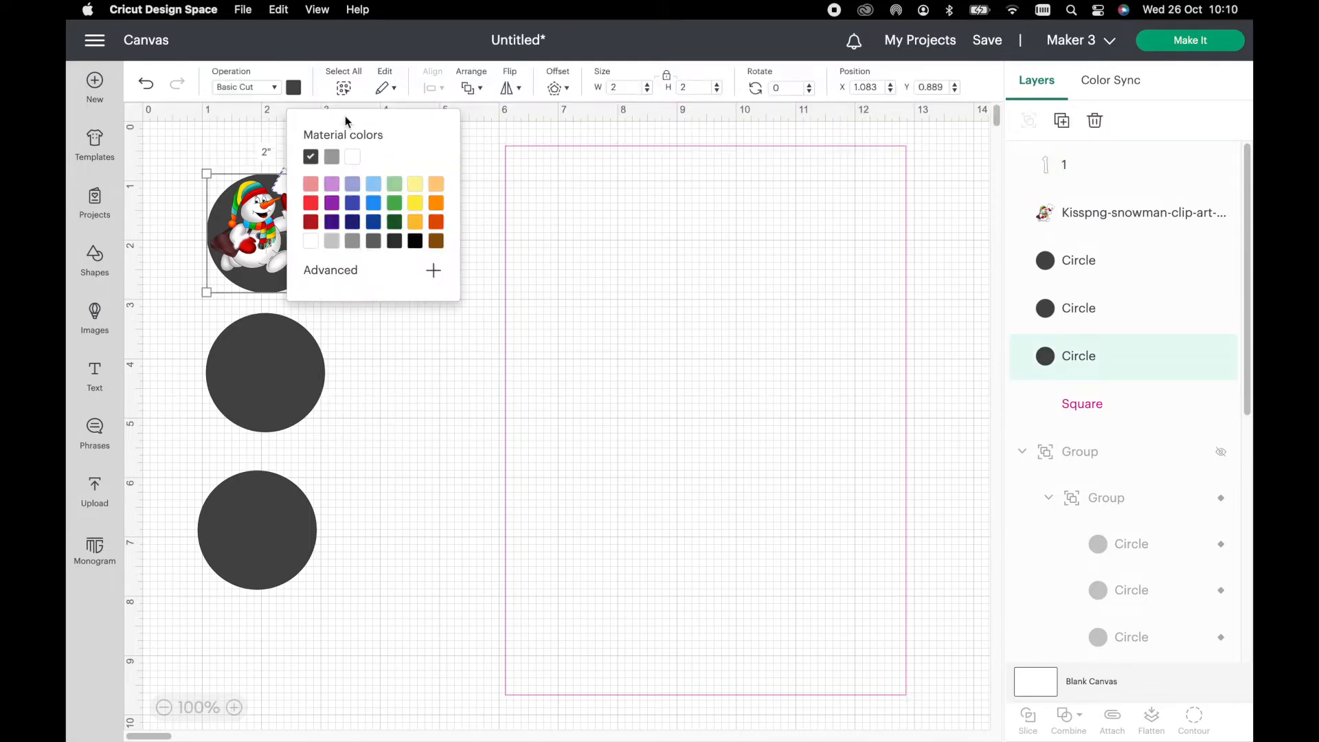
click(350, 223)
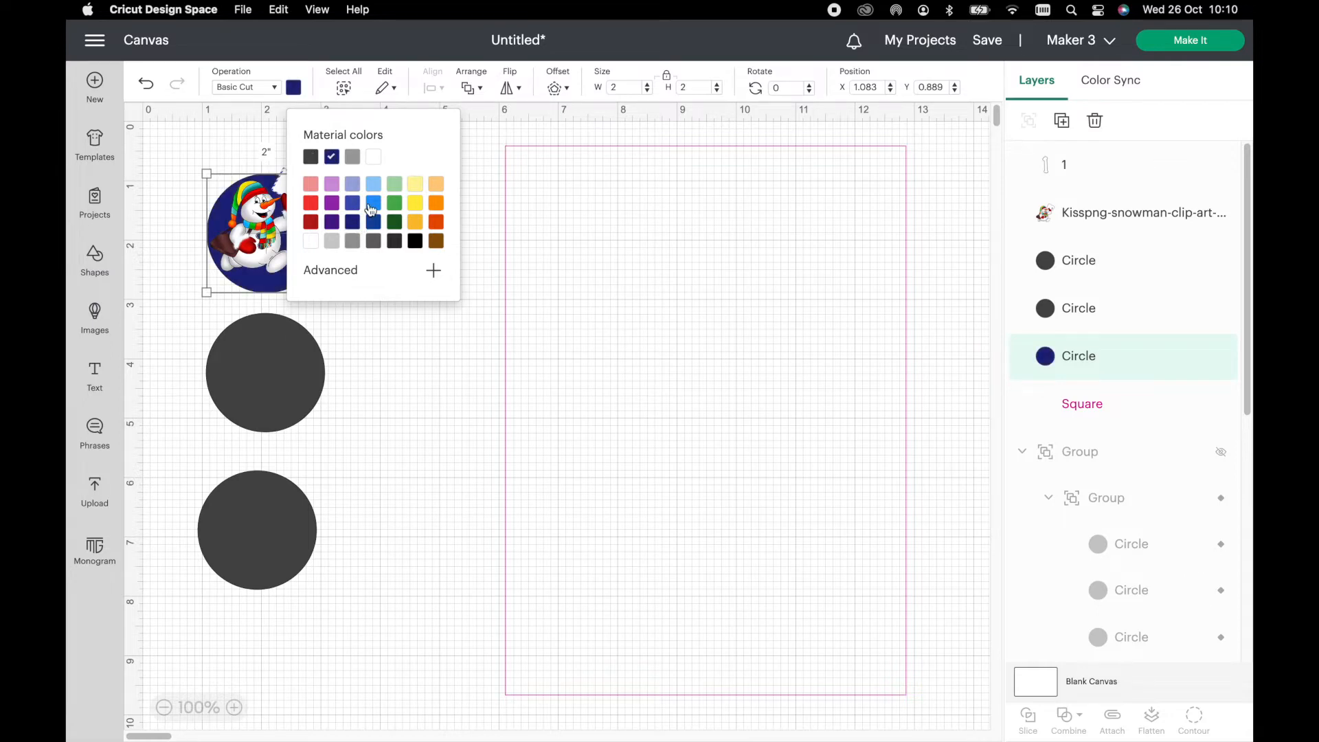
click(372, 206)
click(383, 323)
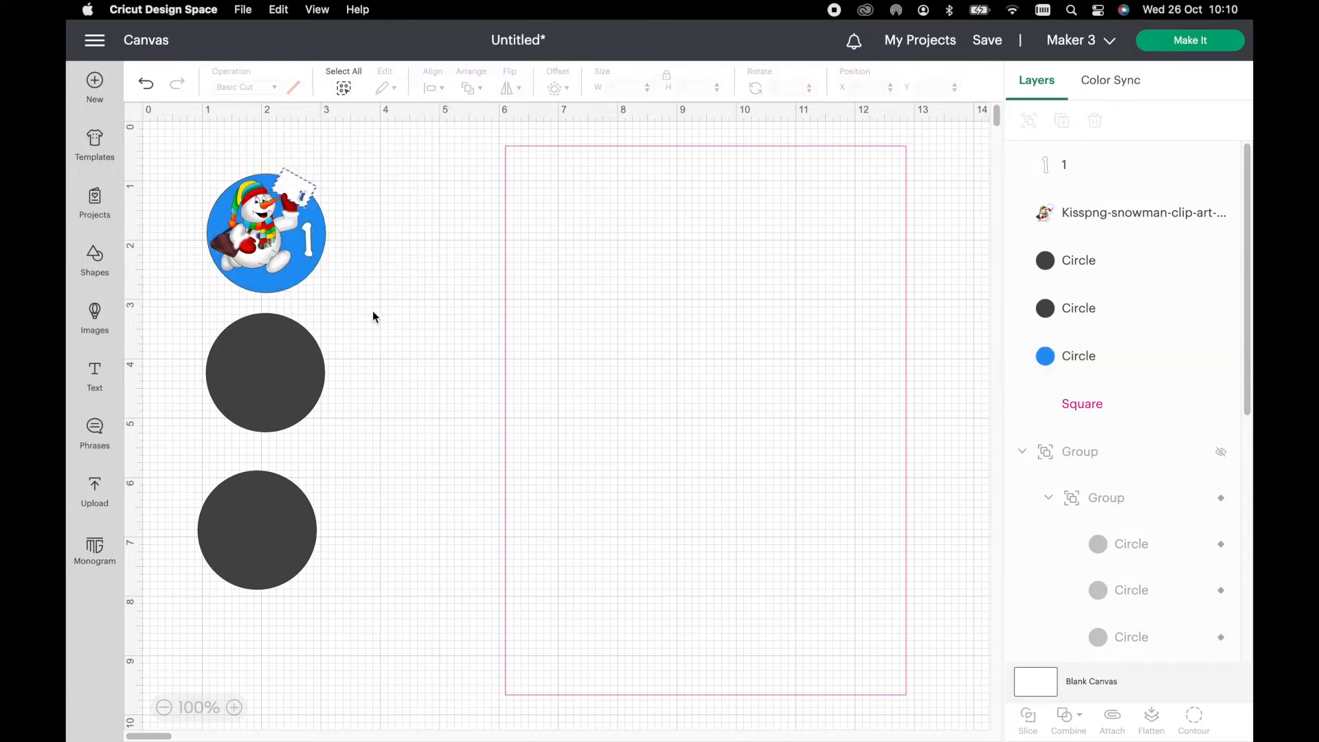
Step: Flatten the blue circle, snowman and number 1 into one Print Then Cut image and move it into the guide's upper-left corner
drag(241, 158, 353, 279)
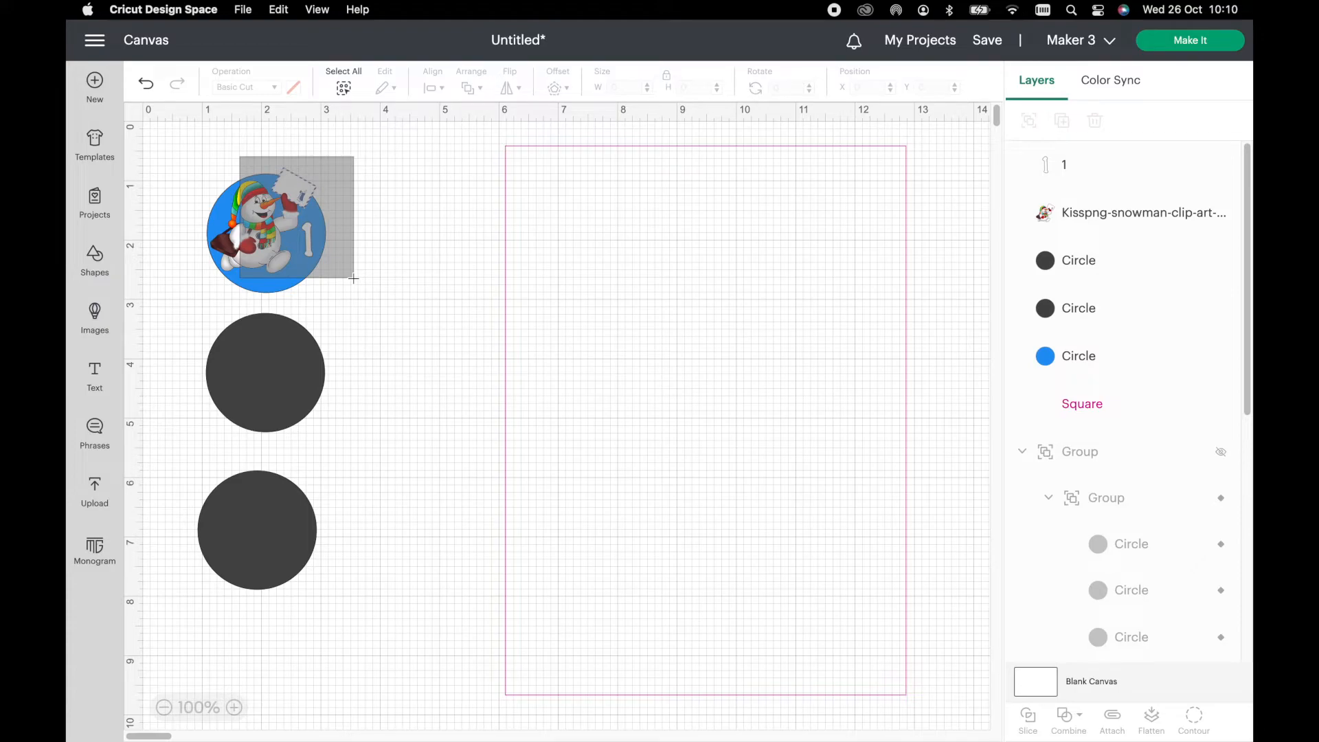
drag(354, 278, 356, 281)
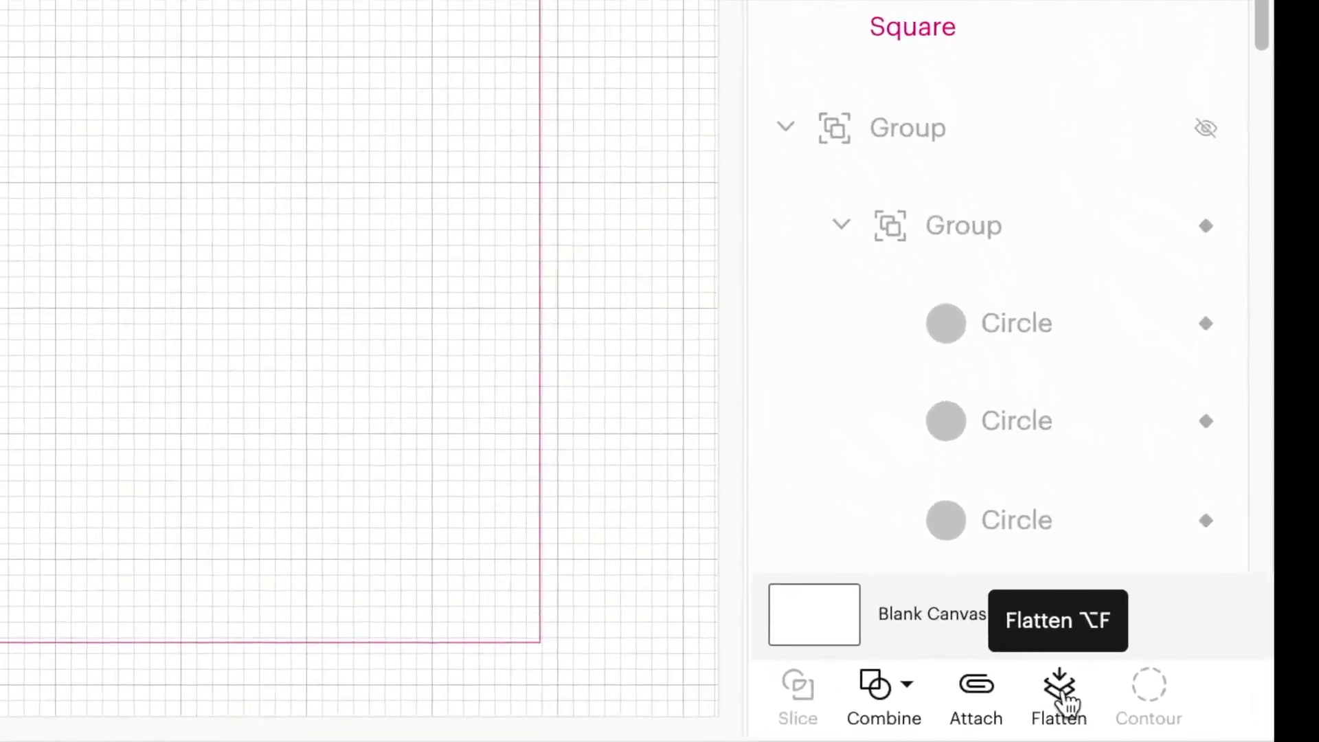
click(1064, 701)
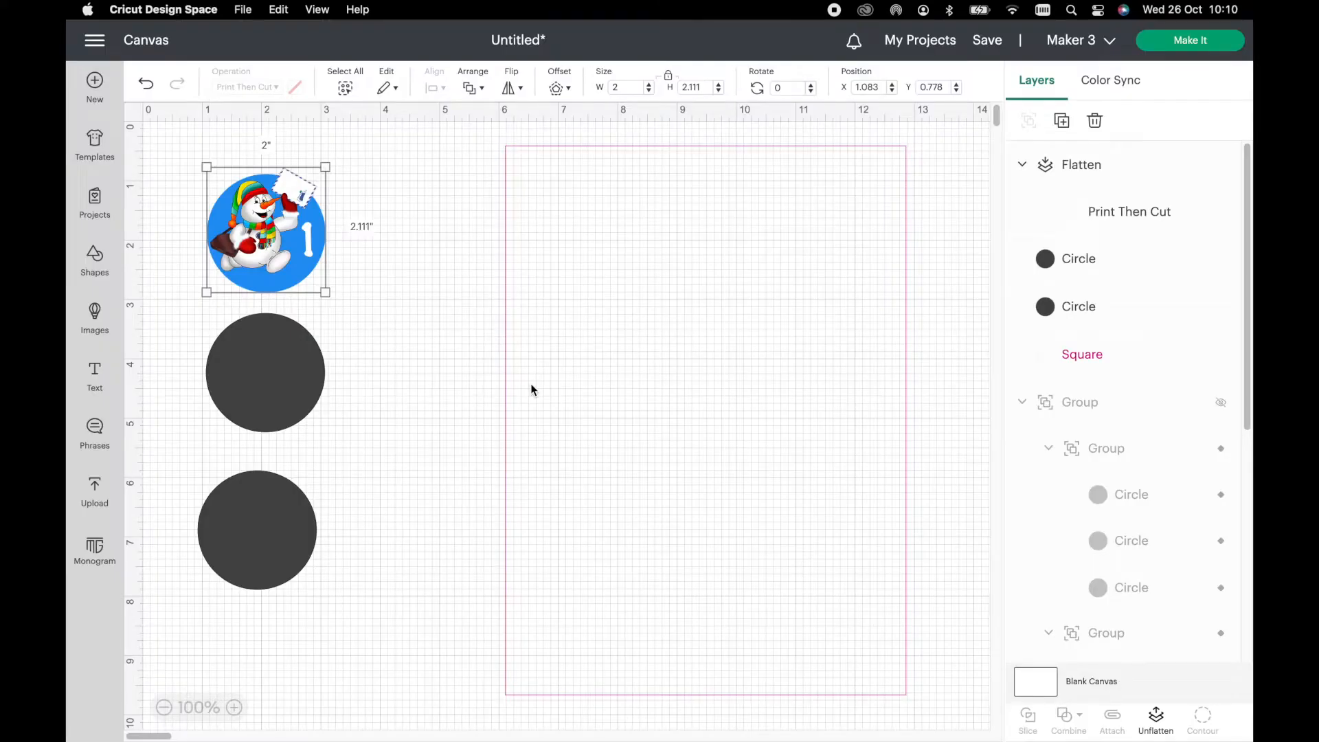
drag(275, 247, 580, 213)
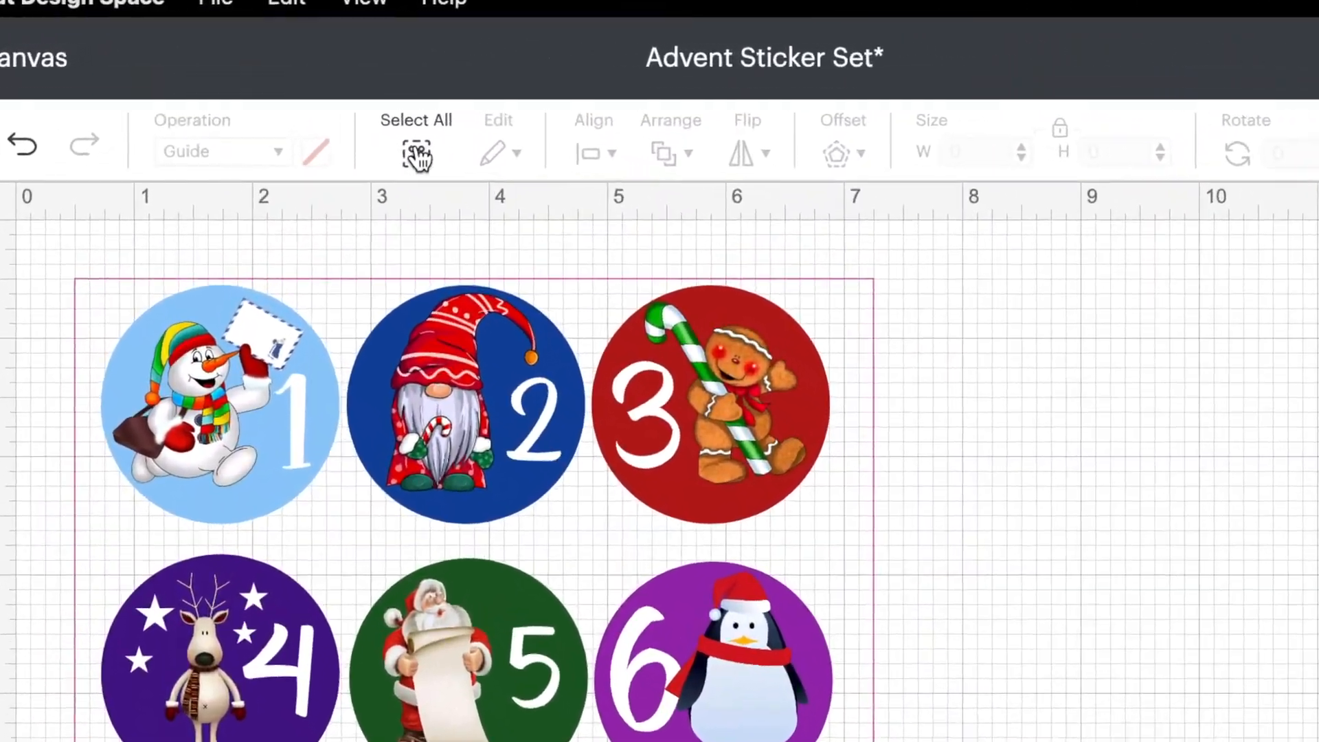
Step: Select all twelve numbered stickers together with the guide rectangle and attach them
click(417, 156)
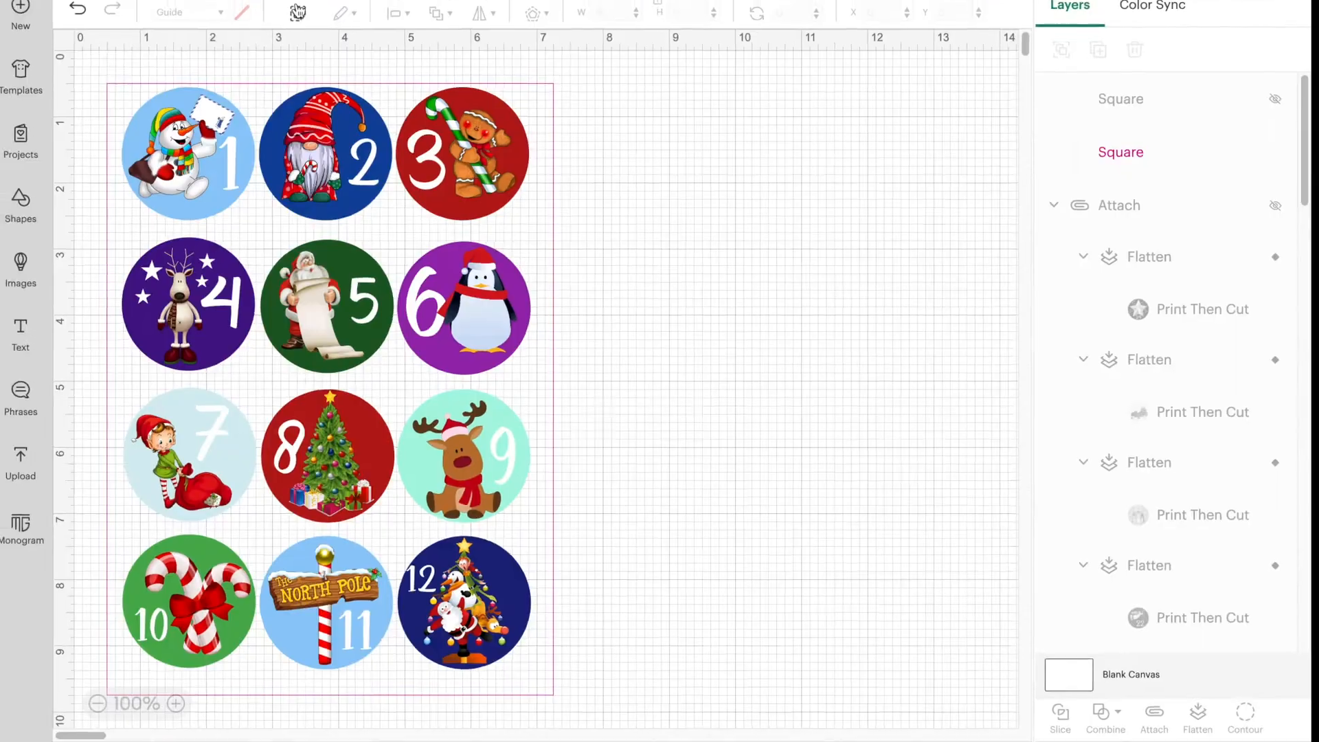
click(298, 12)
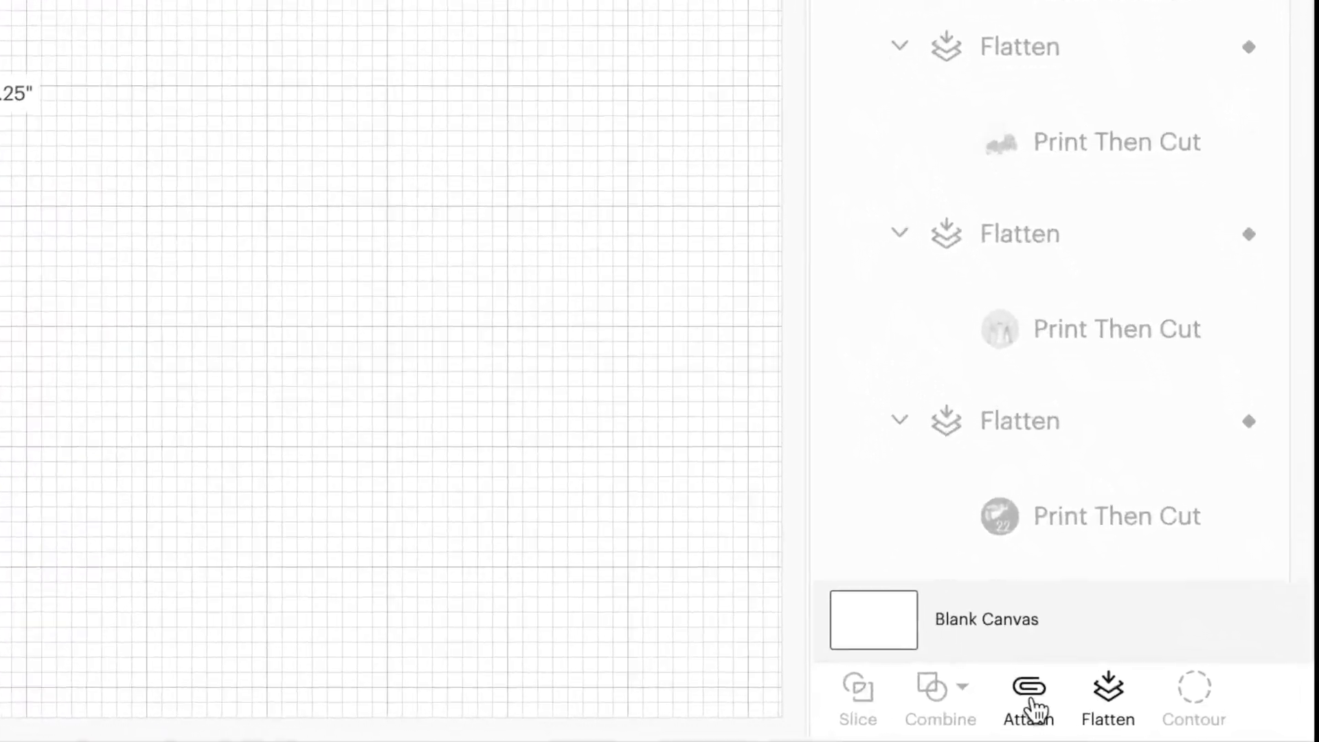
click(1030, 694)
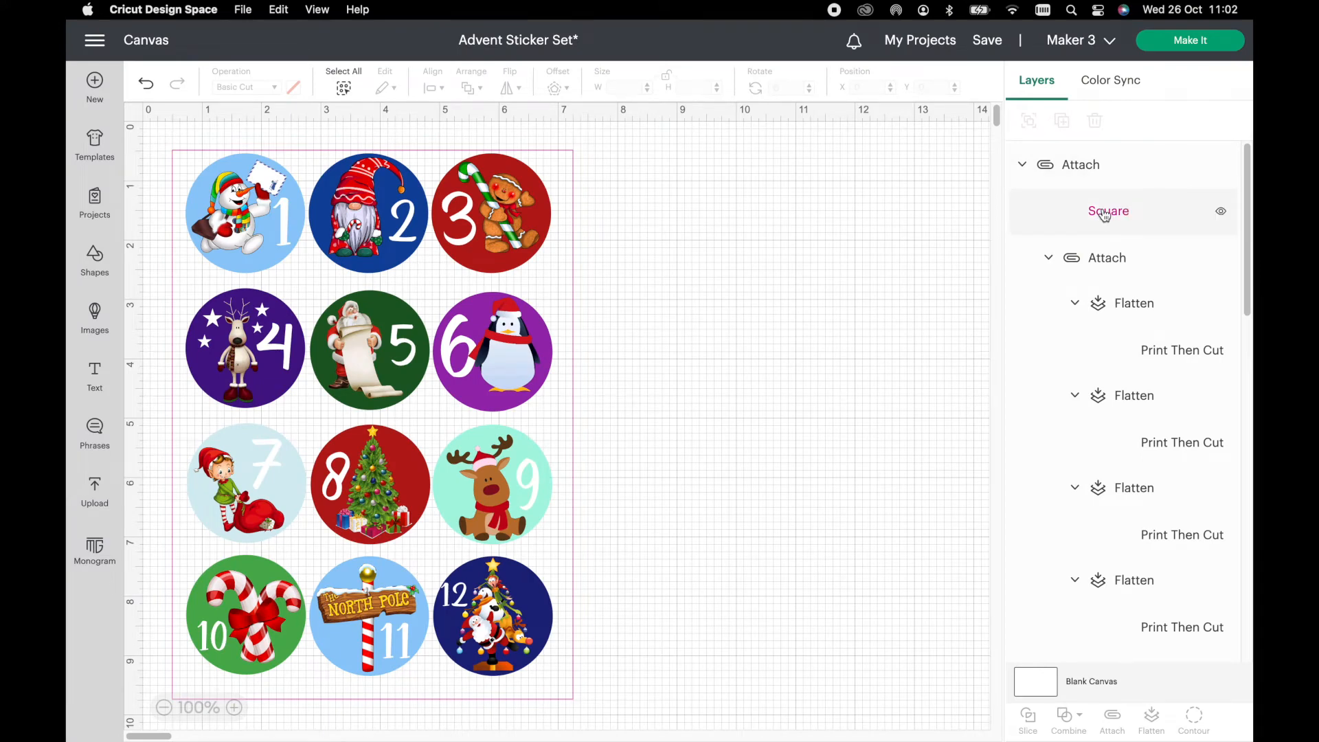
Step: Copy the attached sheet's guide square and place the pasted copy directly to the right of the sticker sheet
click(1104, 215)
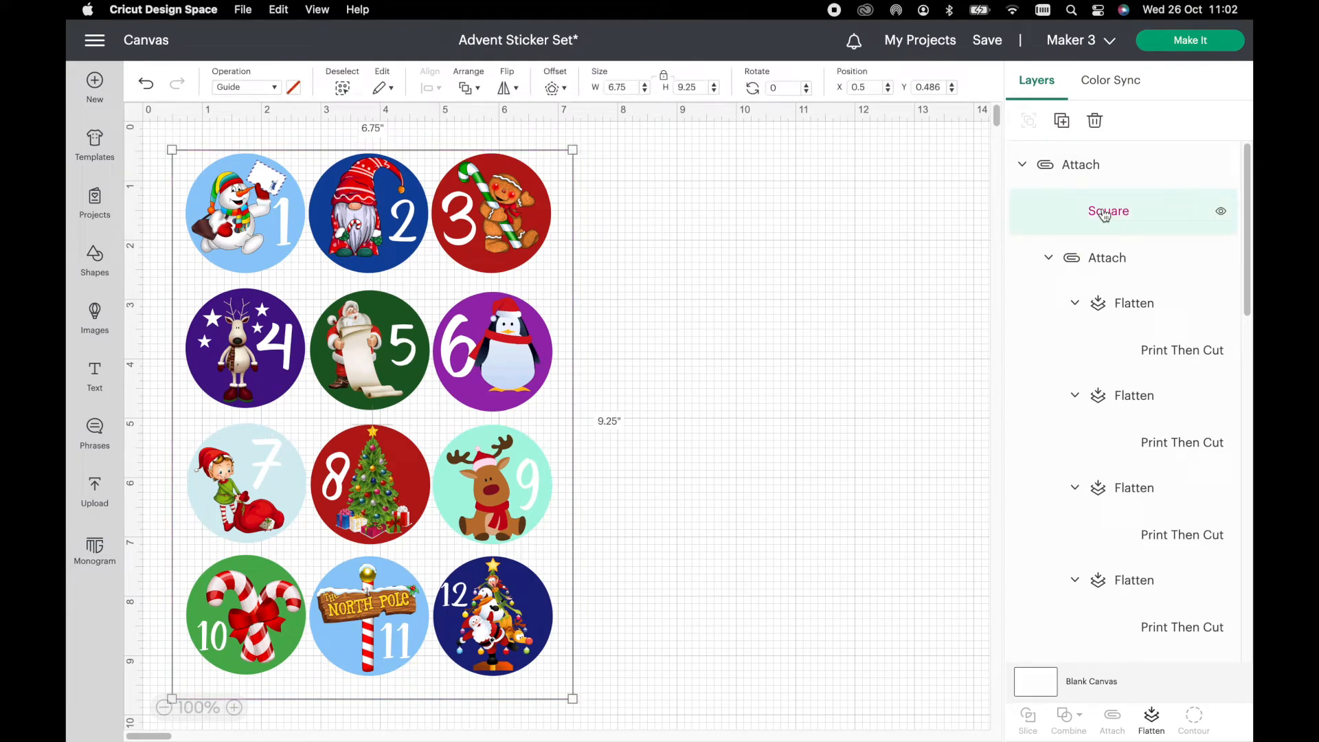
key(super+v)
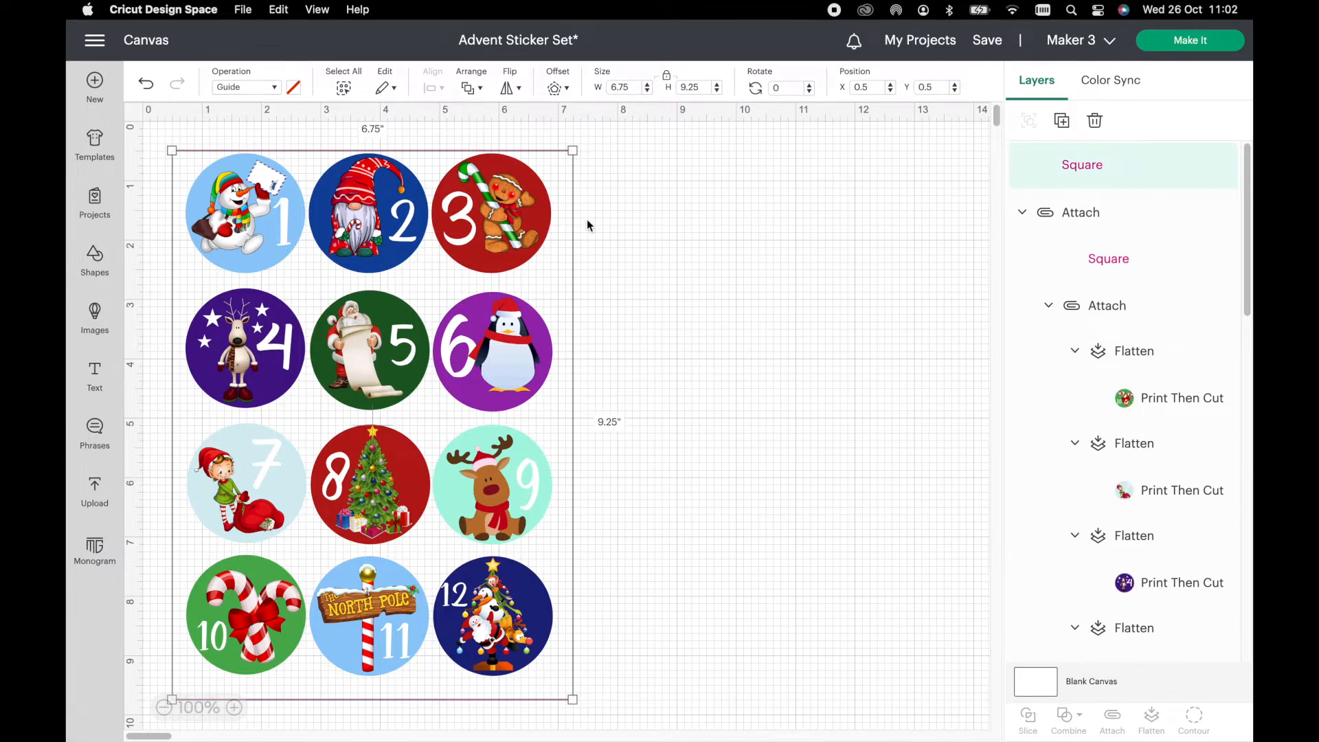
drag(560, 243, 970, 243)
Step: Rename the attached sticker group as "Stickers sheet 1" and hide it on the canvas
click(450, 198)
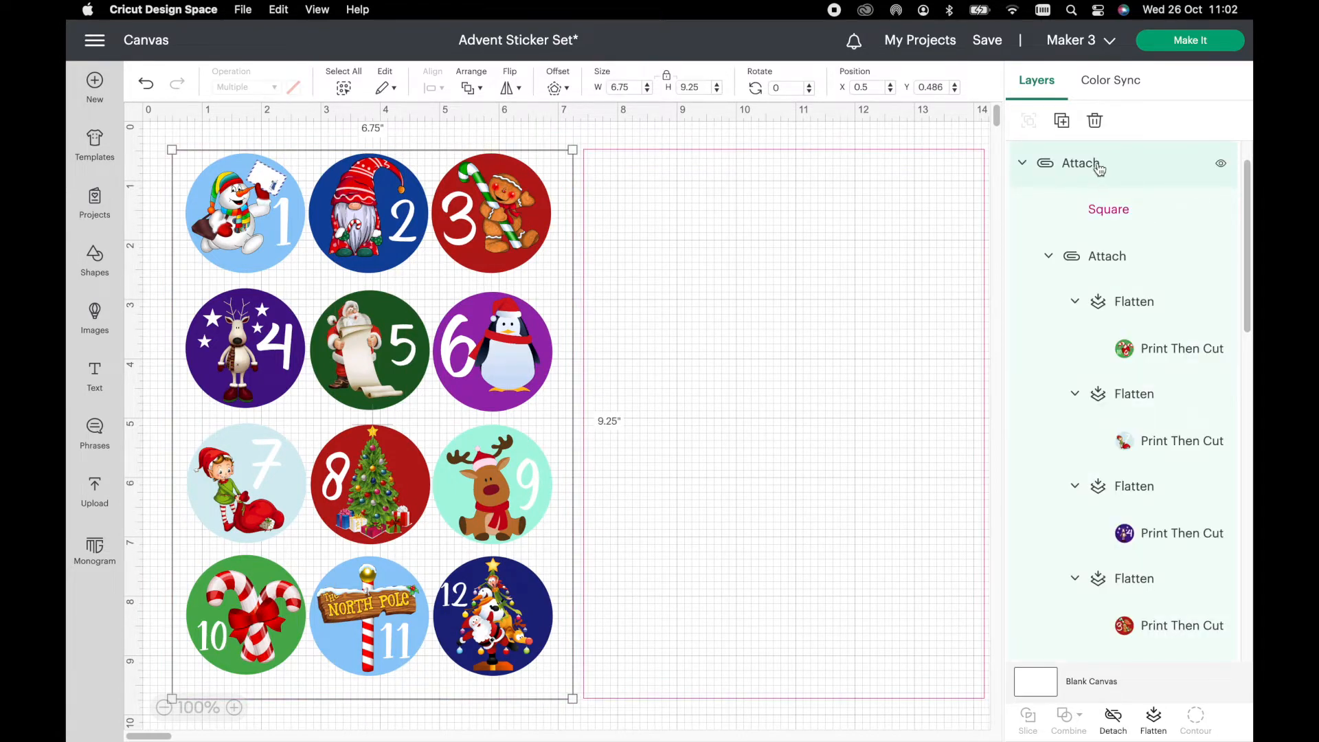
double_click(1094, 166)
text(Stickers sheet 1)
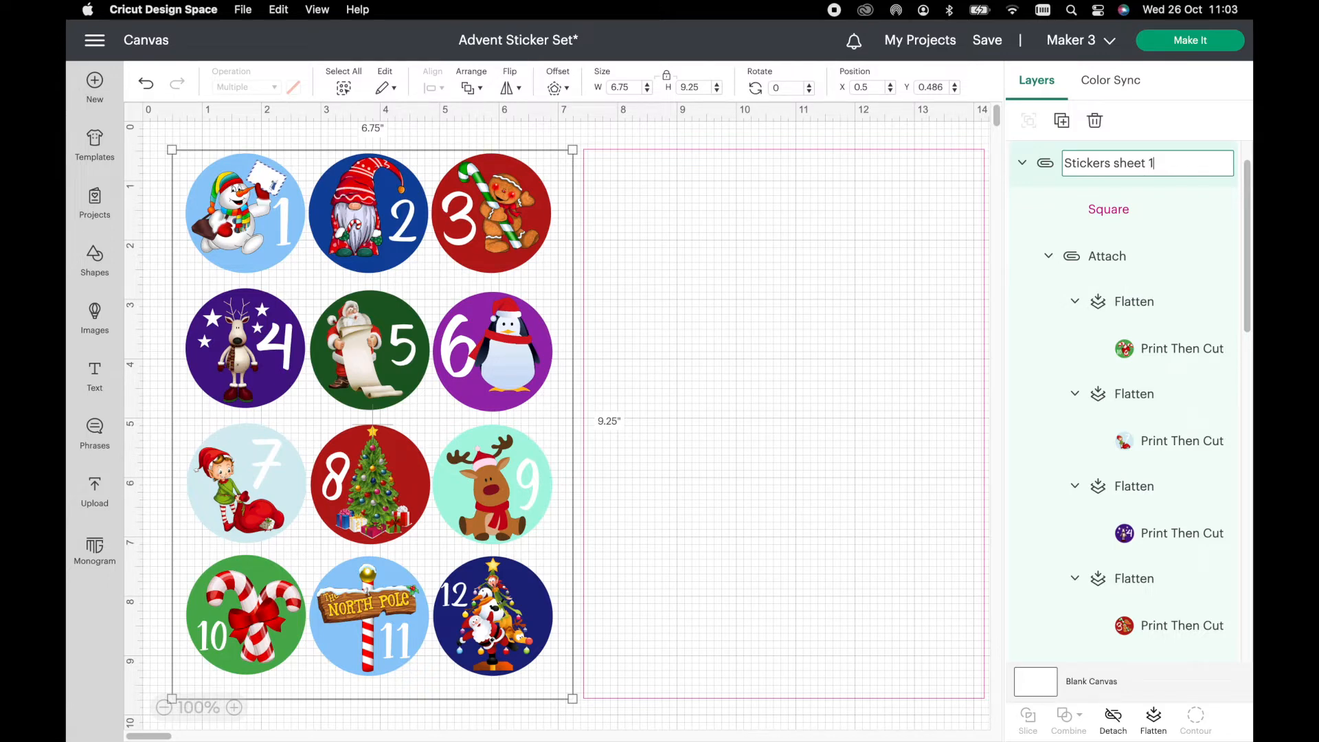
key(Return)
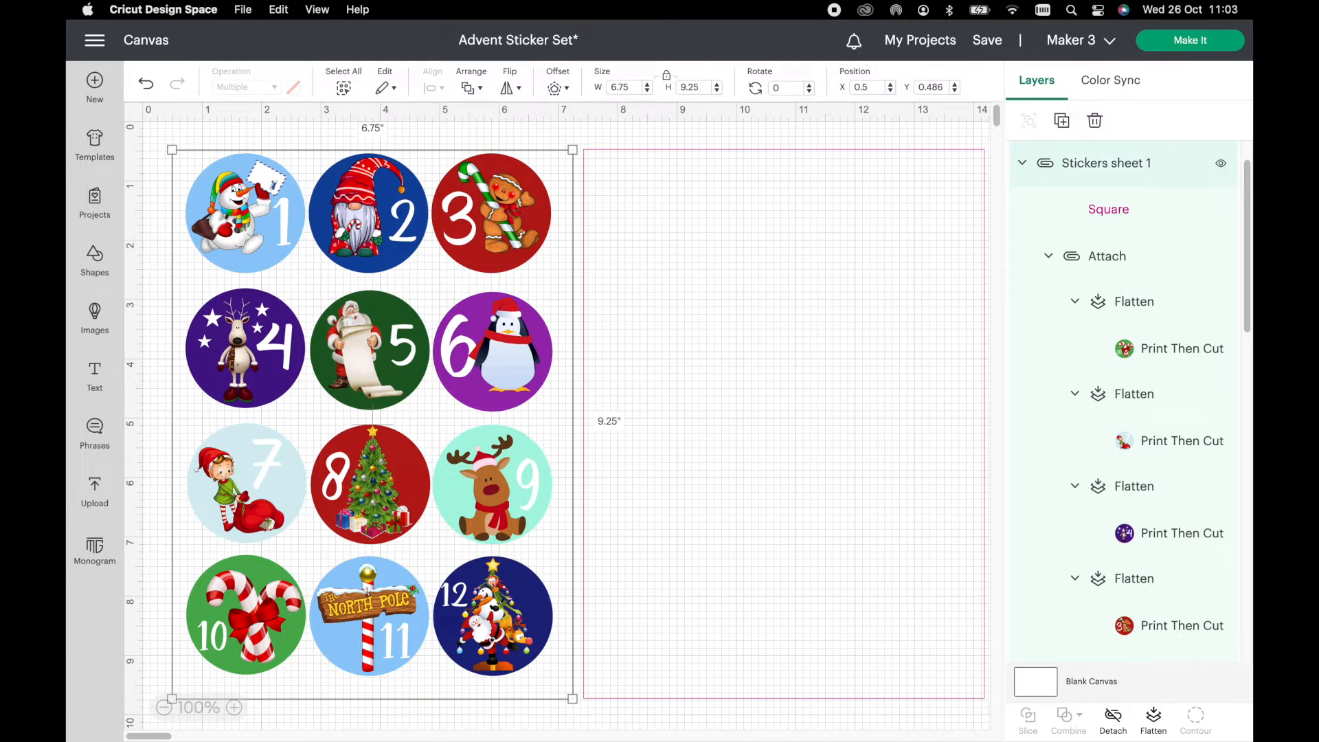
click(1222, 166)
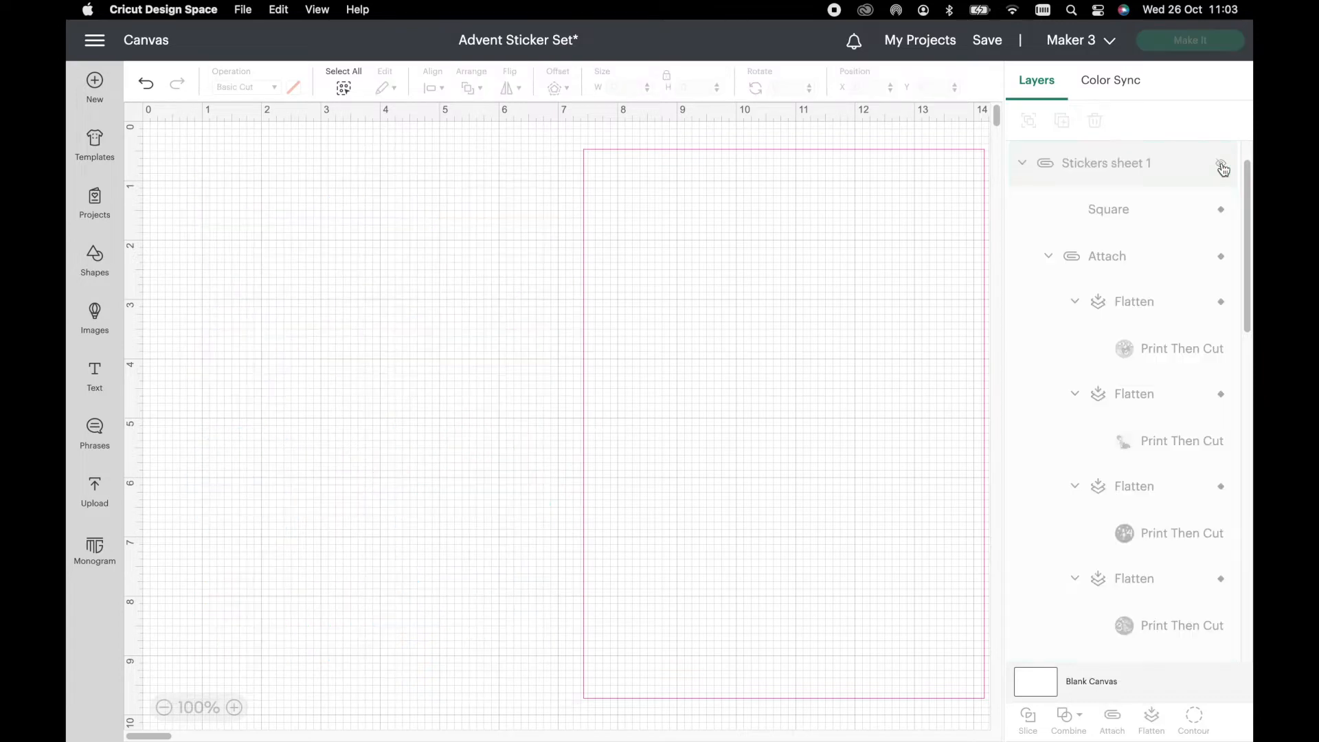
Step: Move the empty guide to about X 2.33, Y 0.31 and insert a circle inside its upper-left corner
drag(824, 272, 524, 263)
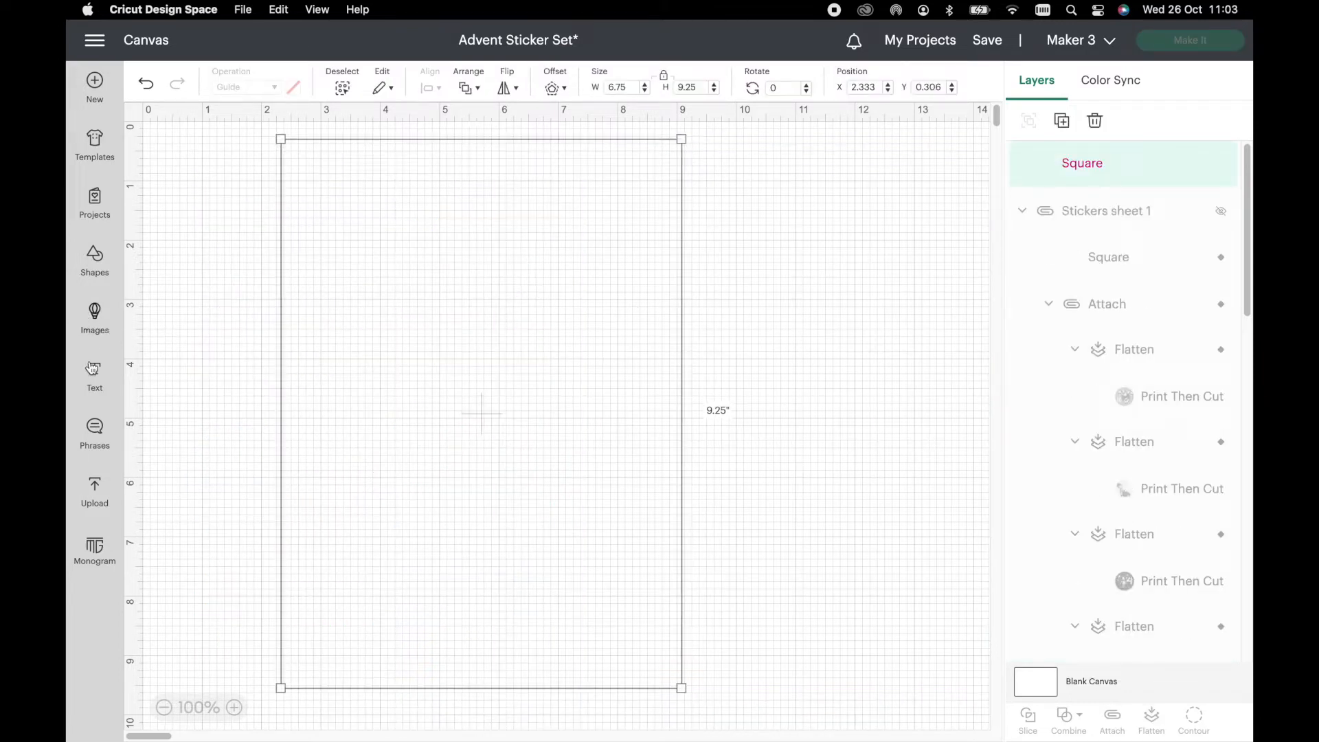
click(93, 262)
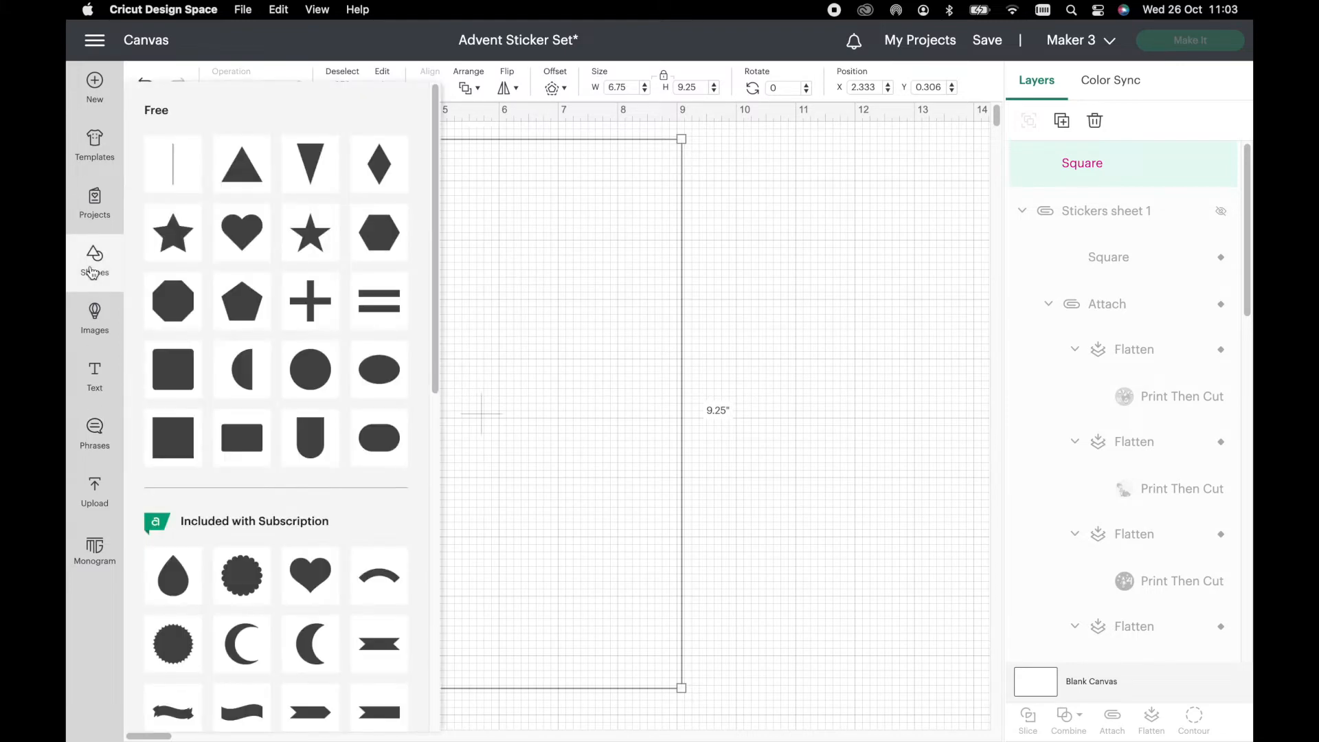
click(305, 361)
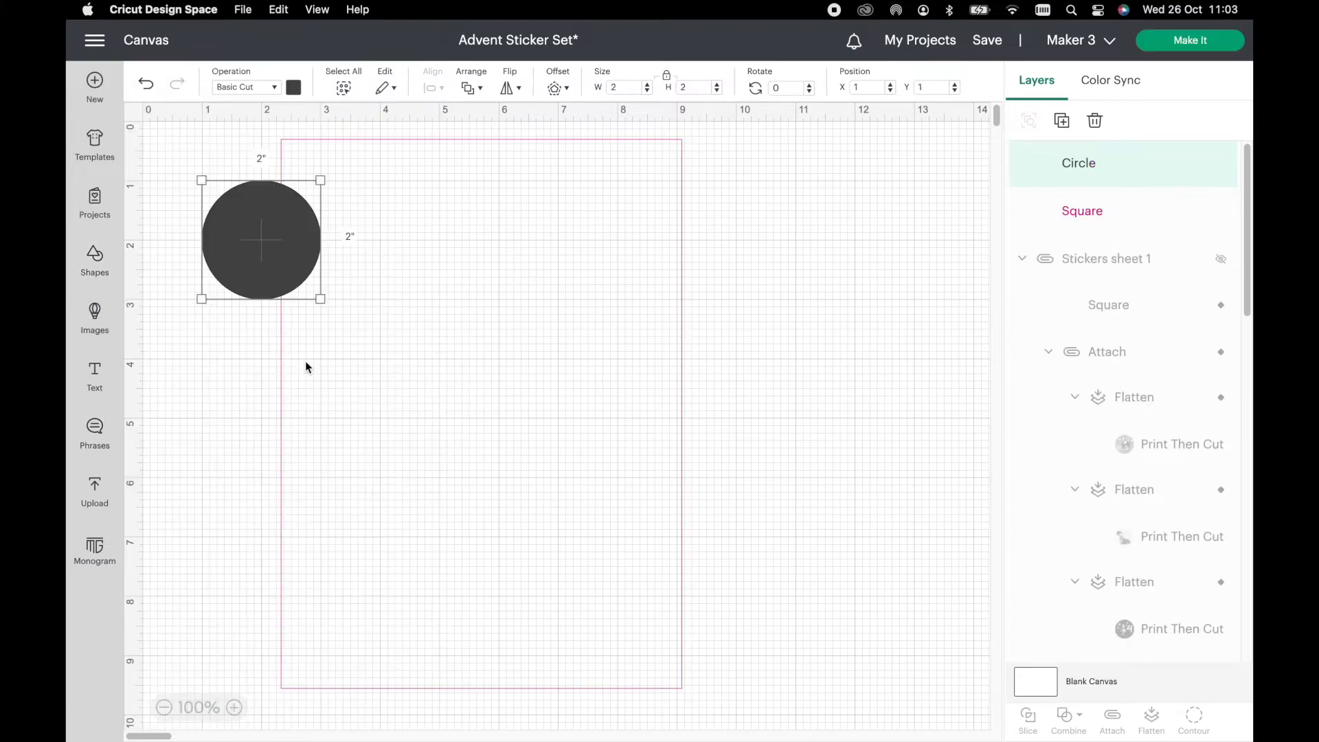
drag(256, 272, 354, 240)
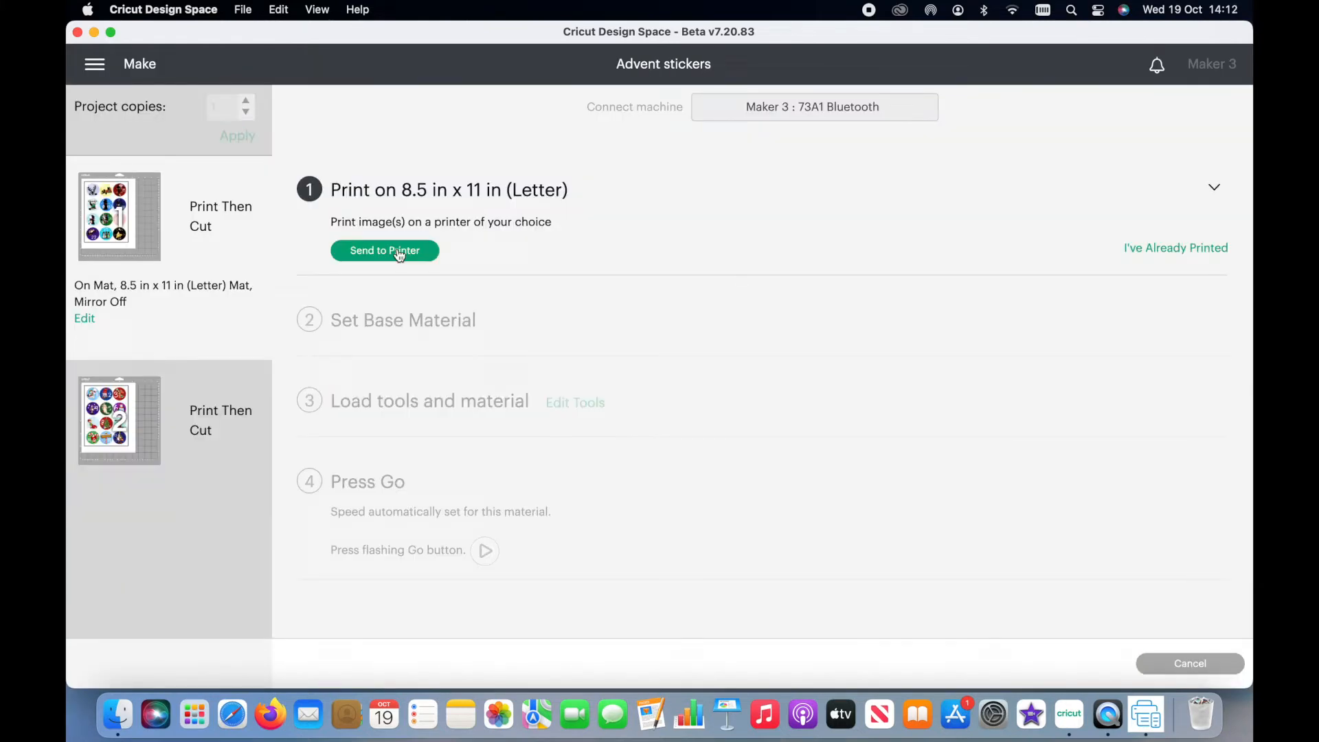
Step: Send the sheet of stickers 13 to 24 to the printer through the system dialog, with print quality set to Best
click(399, 251)
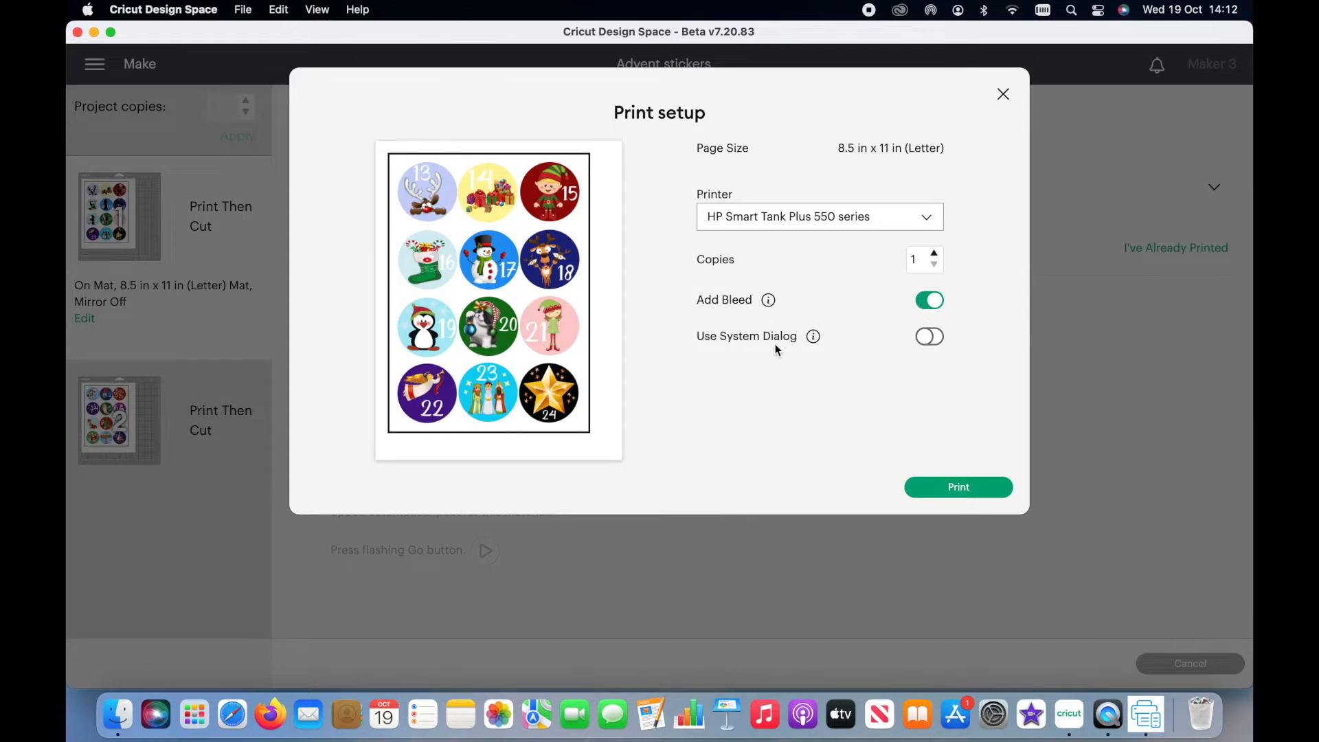
click(930, 337)
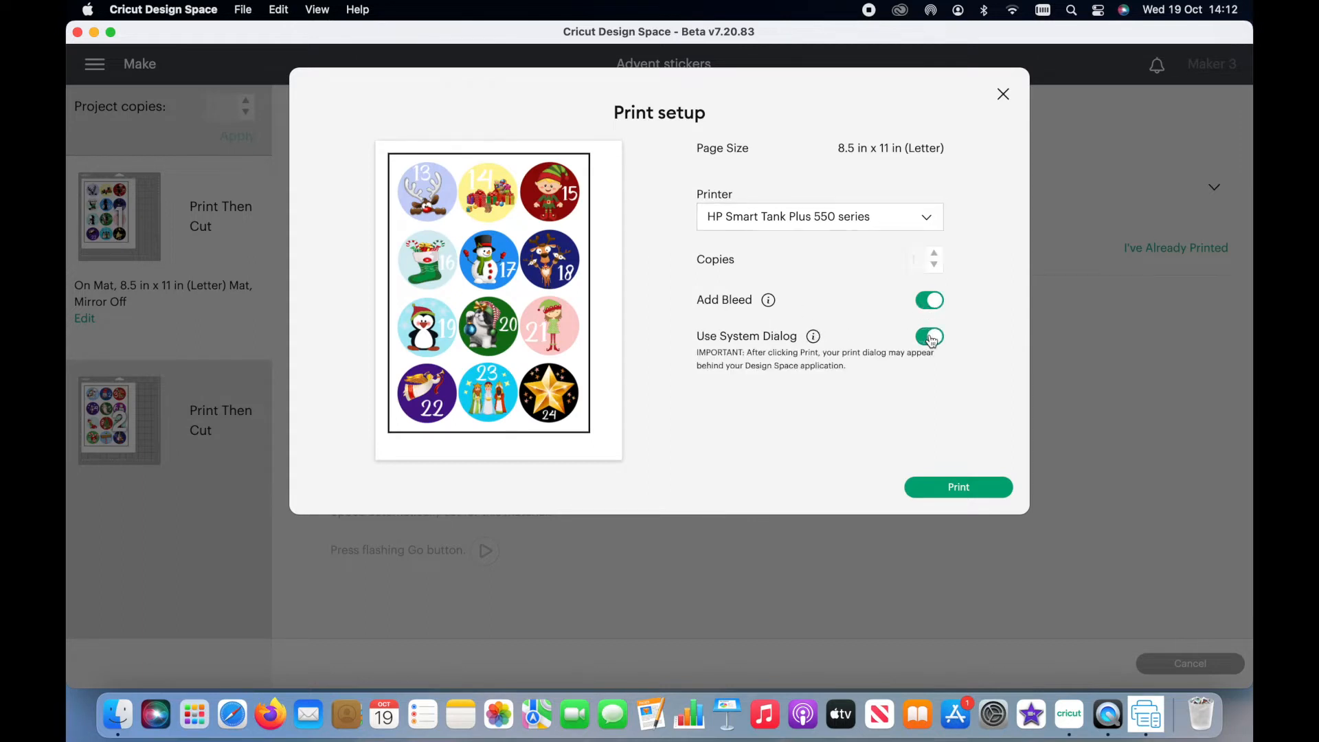
click(961, 494)
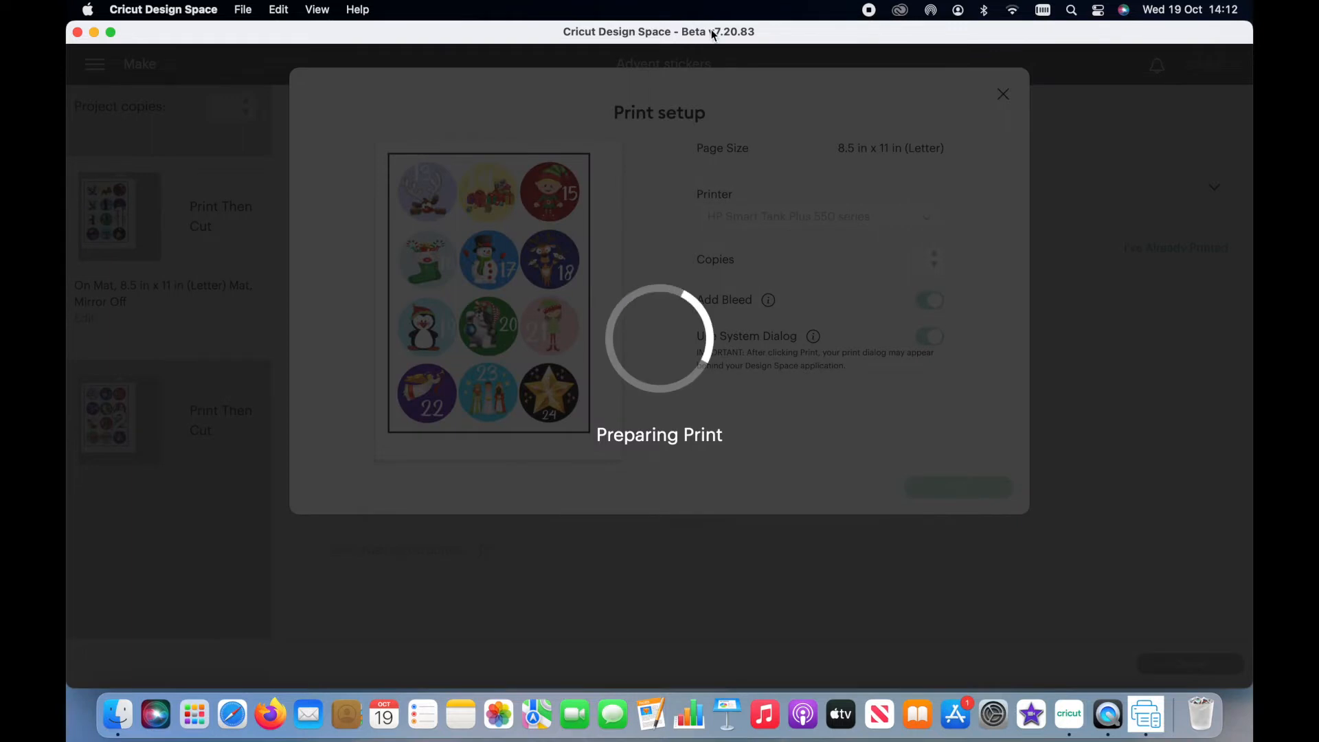
drag(714, 33, 768, 511)
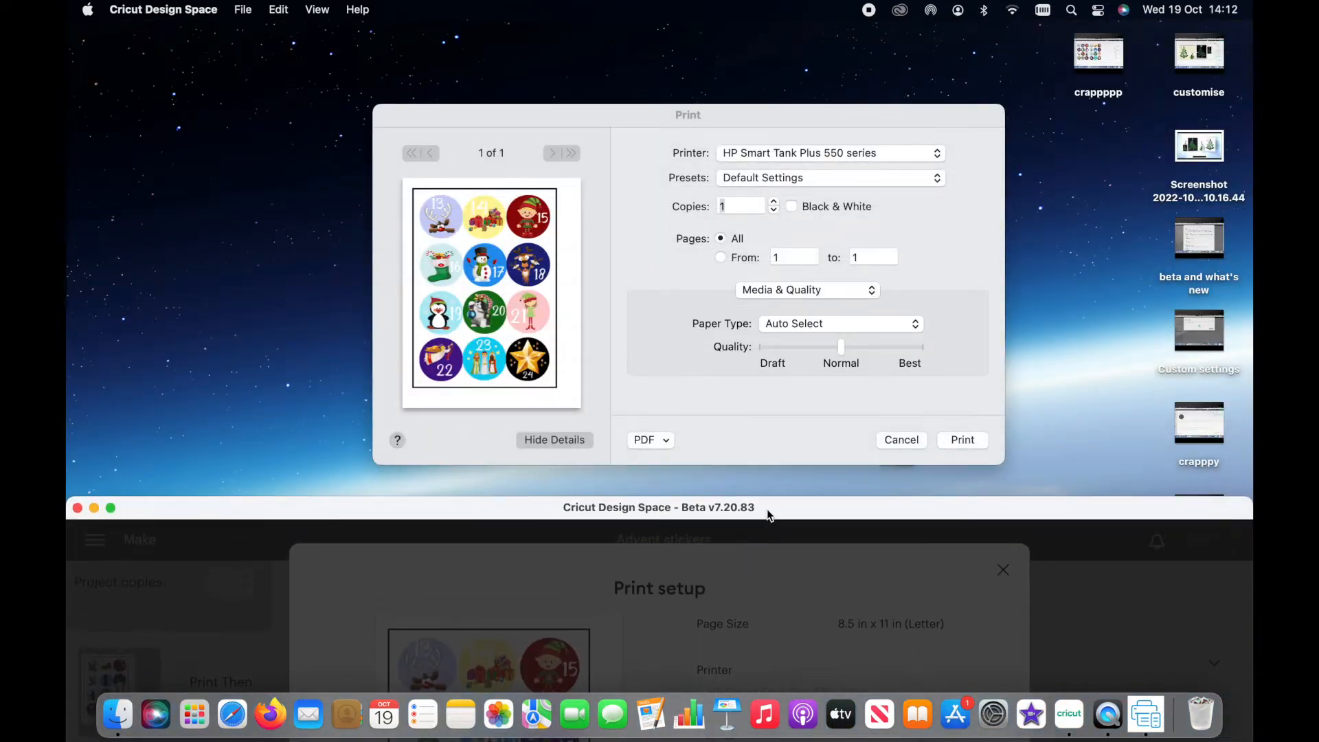
drag(842, 345, 923, 347)
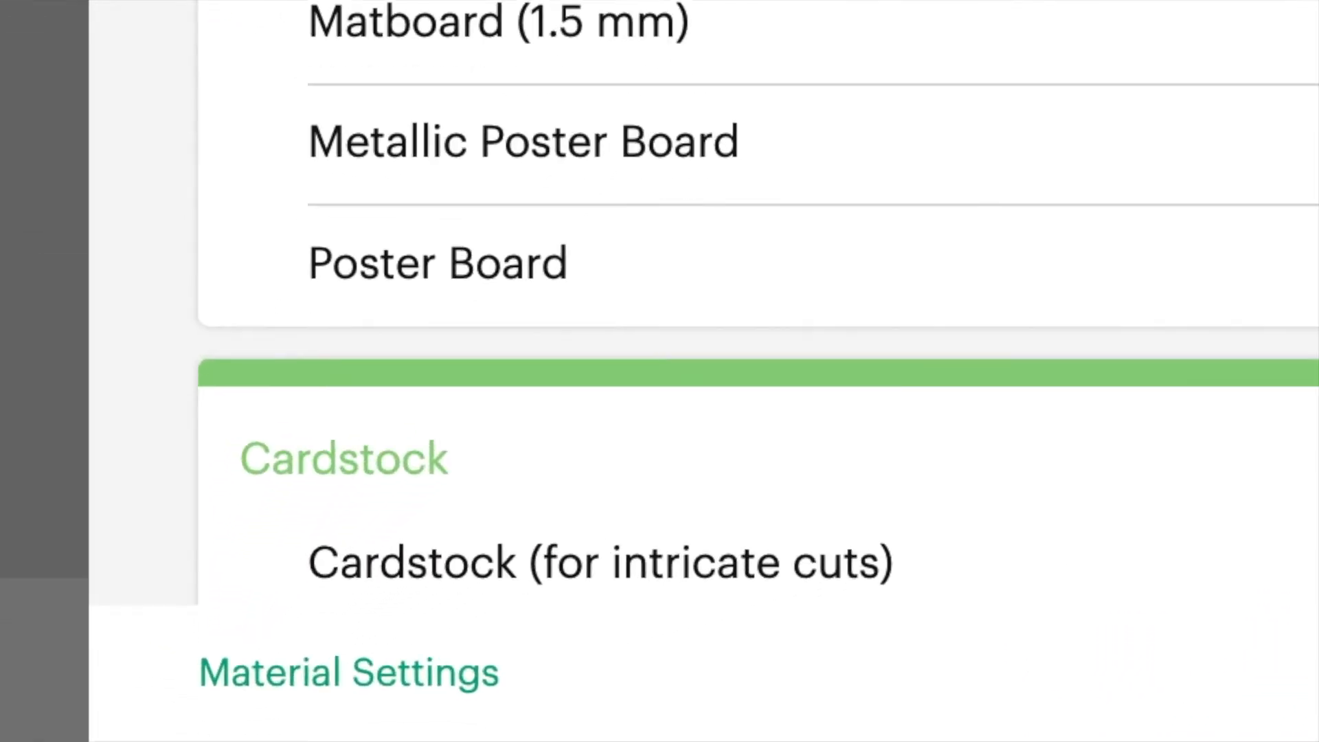
Step: Create a new custom material named "Laminated Sticker Paper" in the material settings and save it
click(342, 675)
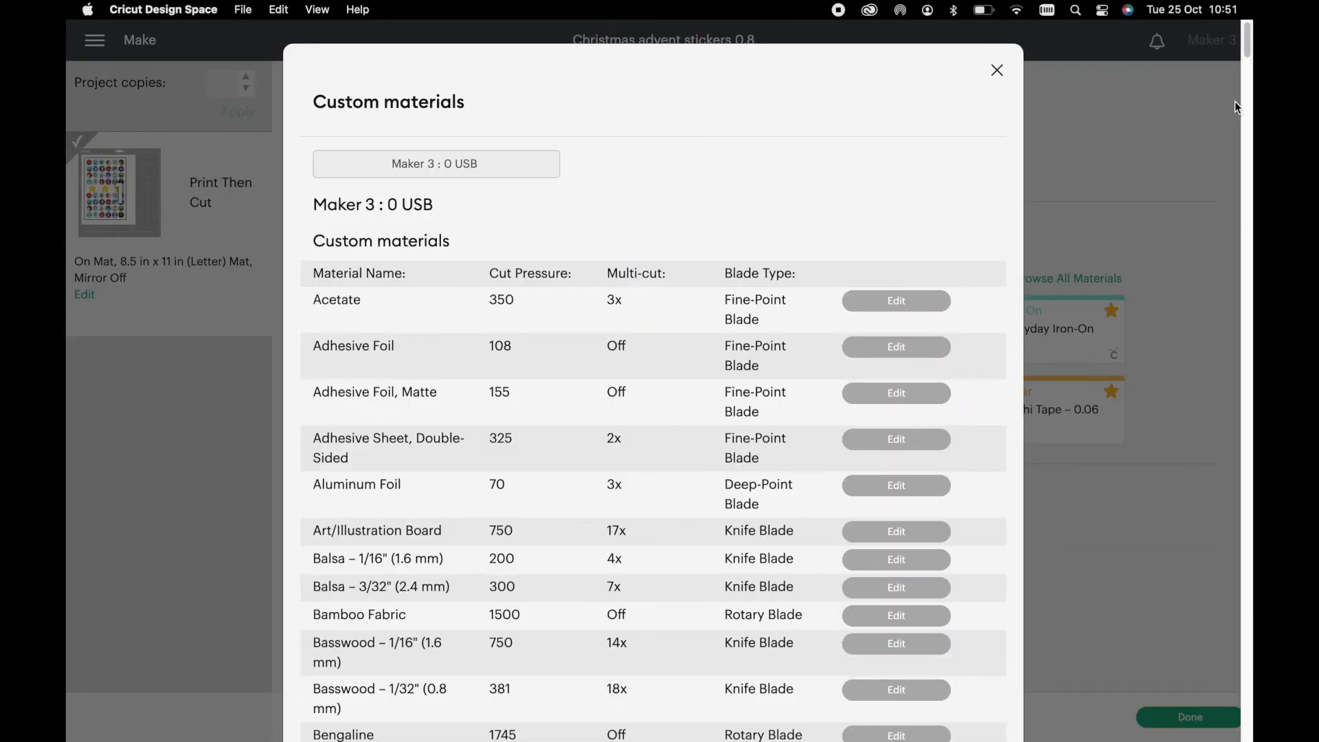
drag(1247, 45, 1248, 618)
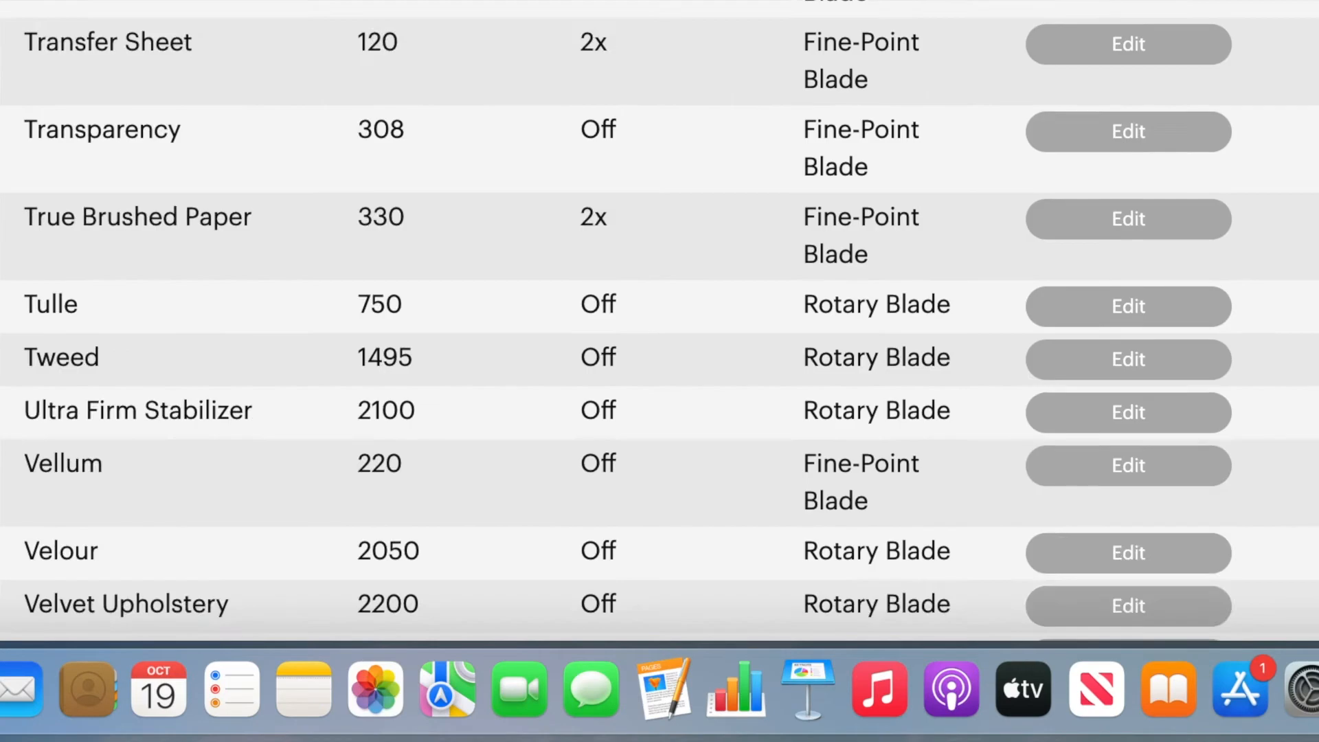
scroll(659, 330, down, 10)
click(191, 443)
click(526, 570)
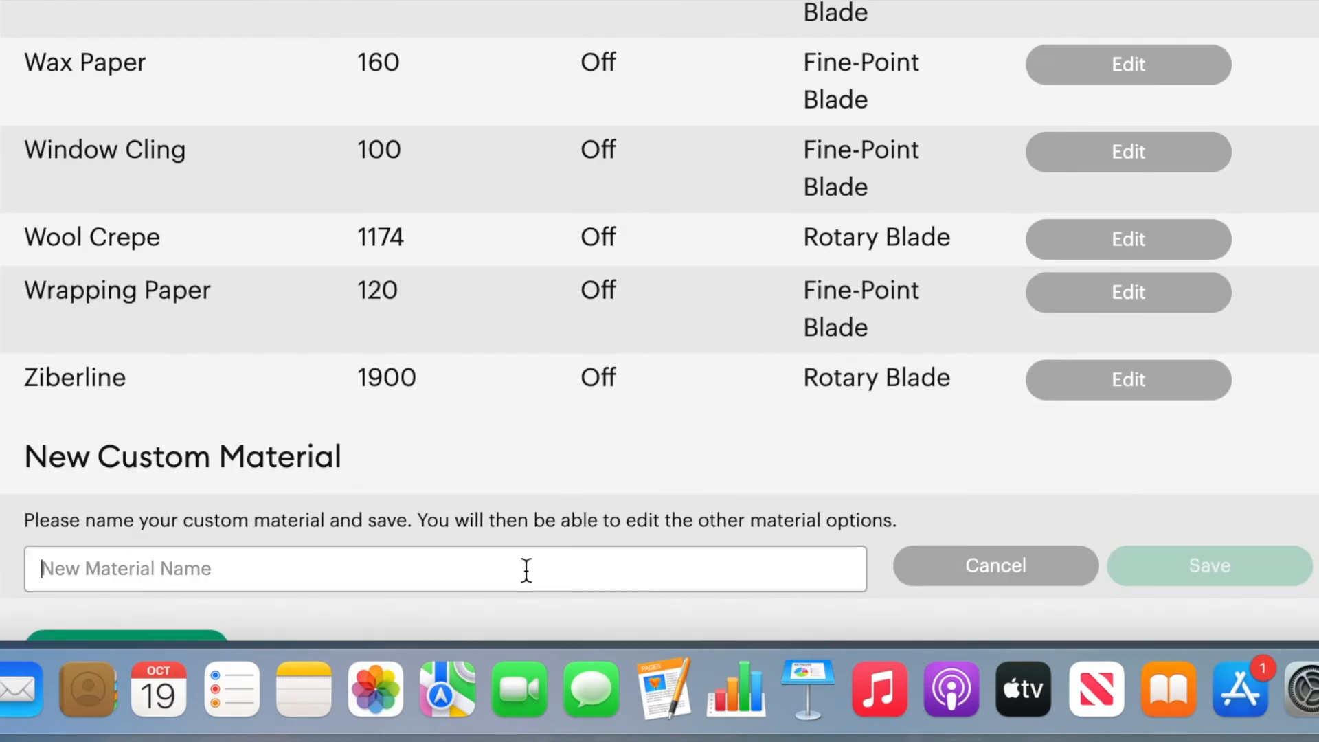
text(Laminated Sticker Paper)
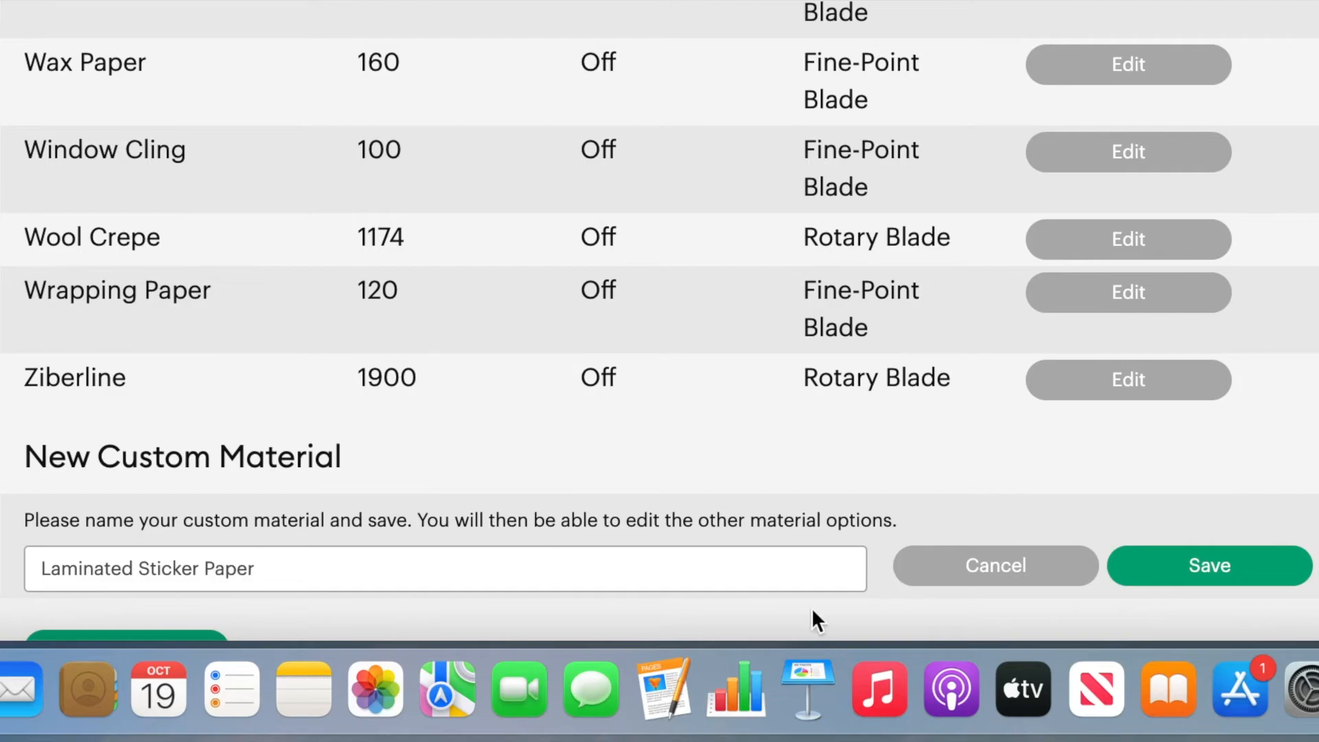
click(1209, 570)
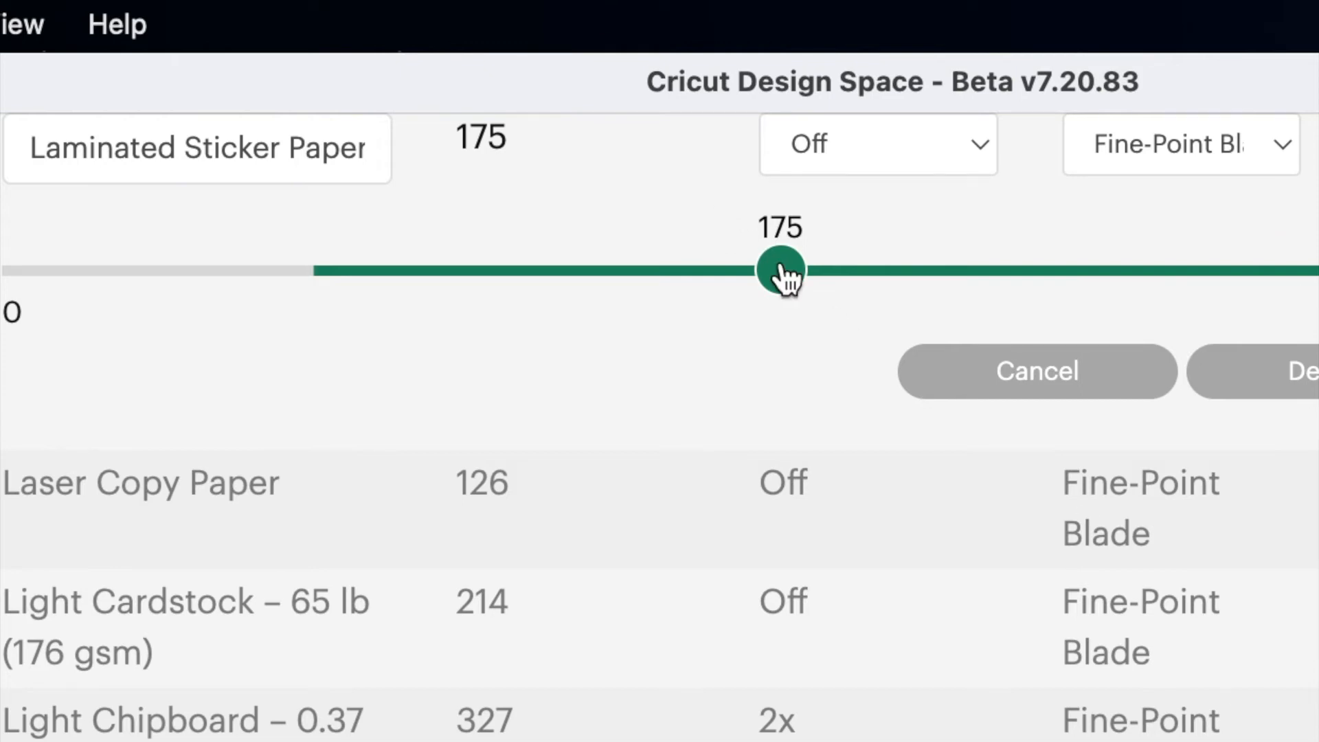
Step: Set the new laminated sticker material's cut pressure to 240 and save it
drag(783, 275, 492, 289)
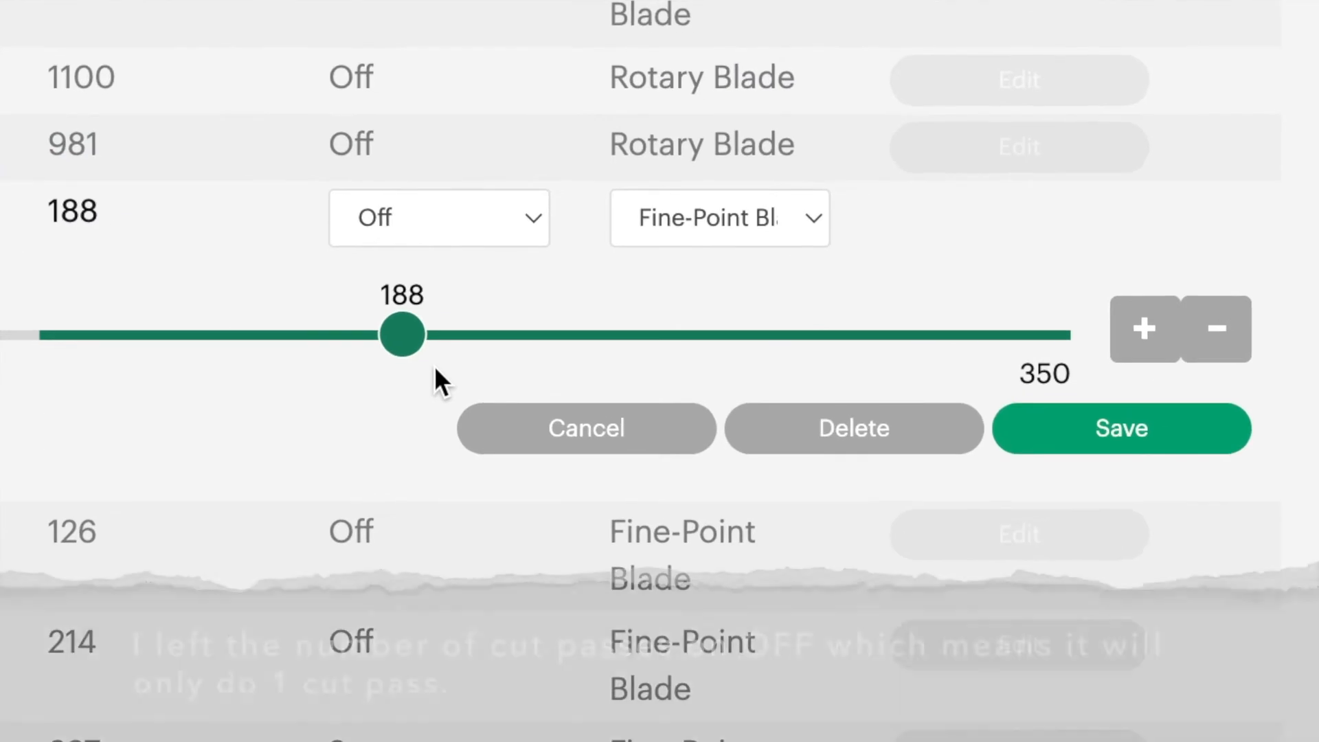
drag(434, 365, 495, 371)
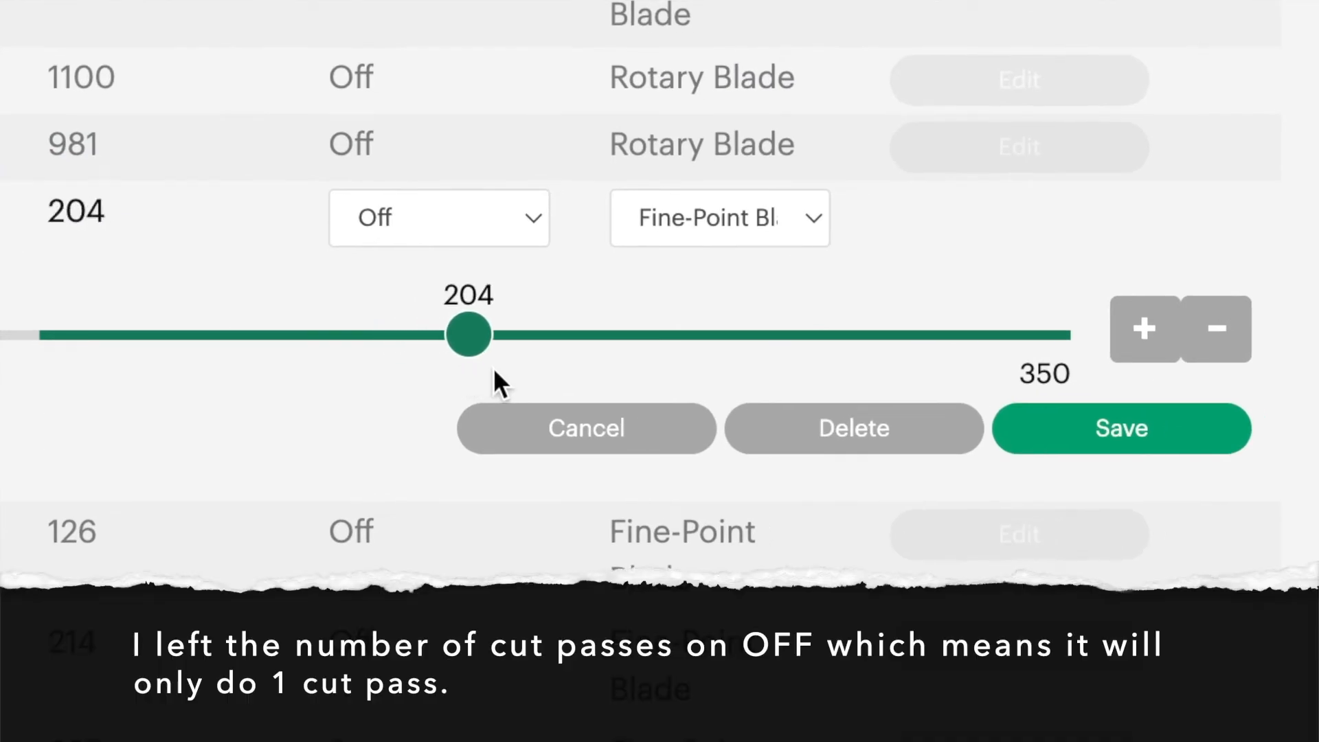
drag(493, 368, 595, 374)
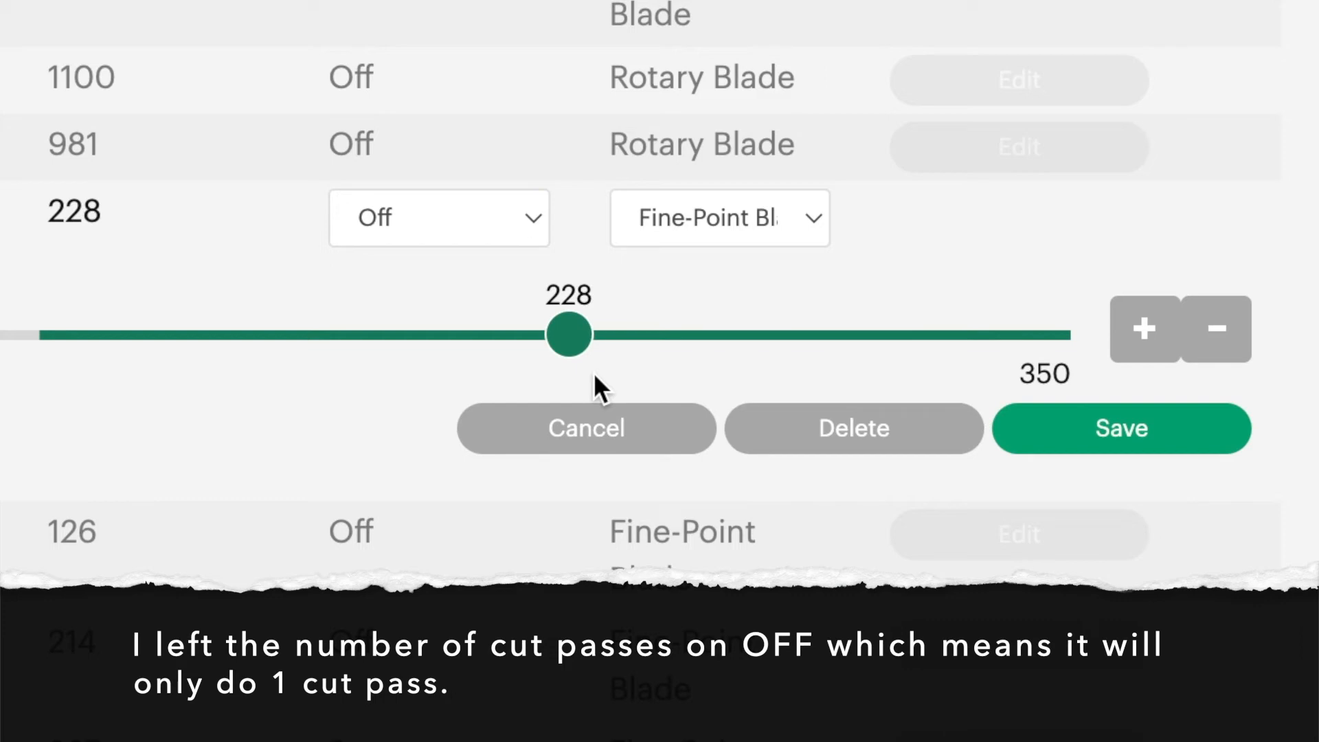
key(Left)
key(Left)
key(Left)
key(Left)
key(Right)
key(Right)
key(Right)
key(Right)
key(Right)
key(Right)
key(Right)
key(Right)
key(Right)
key(Right)
key(Right)
key(Right)
key(Right)
key(Right)
key(Right)
key(Right)
key(Right)
key(Left)
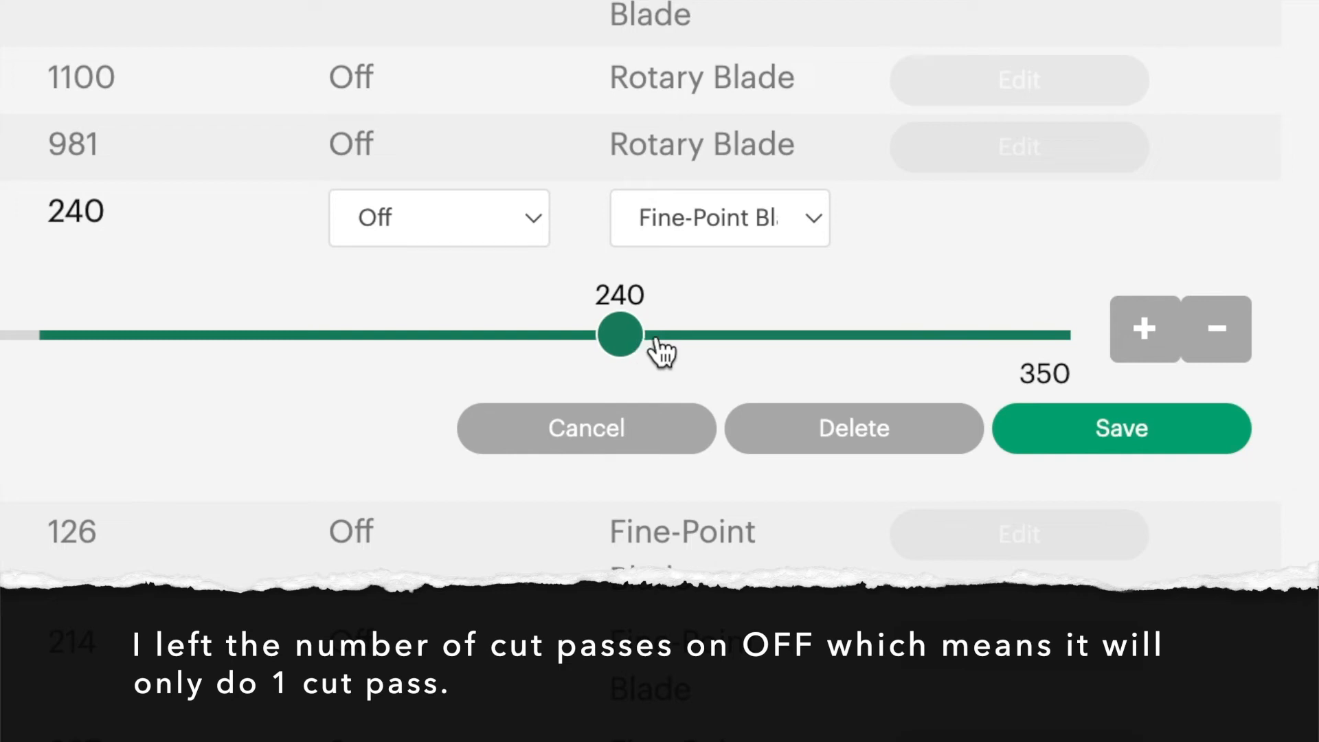
click(1109, 440)
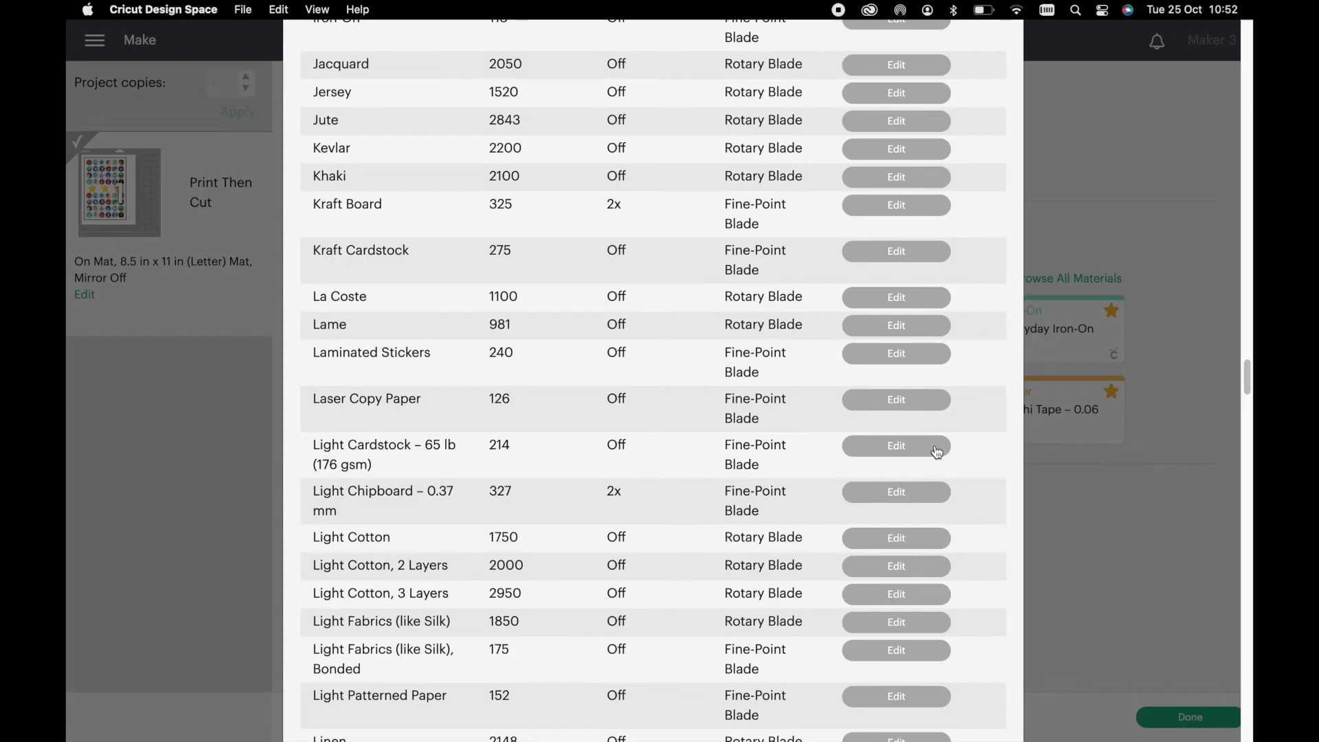
drag(1246, 380, 1248, 714)
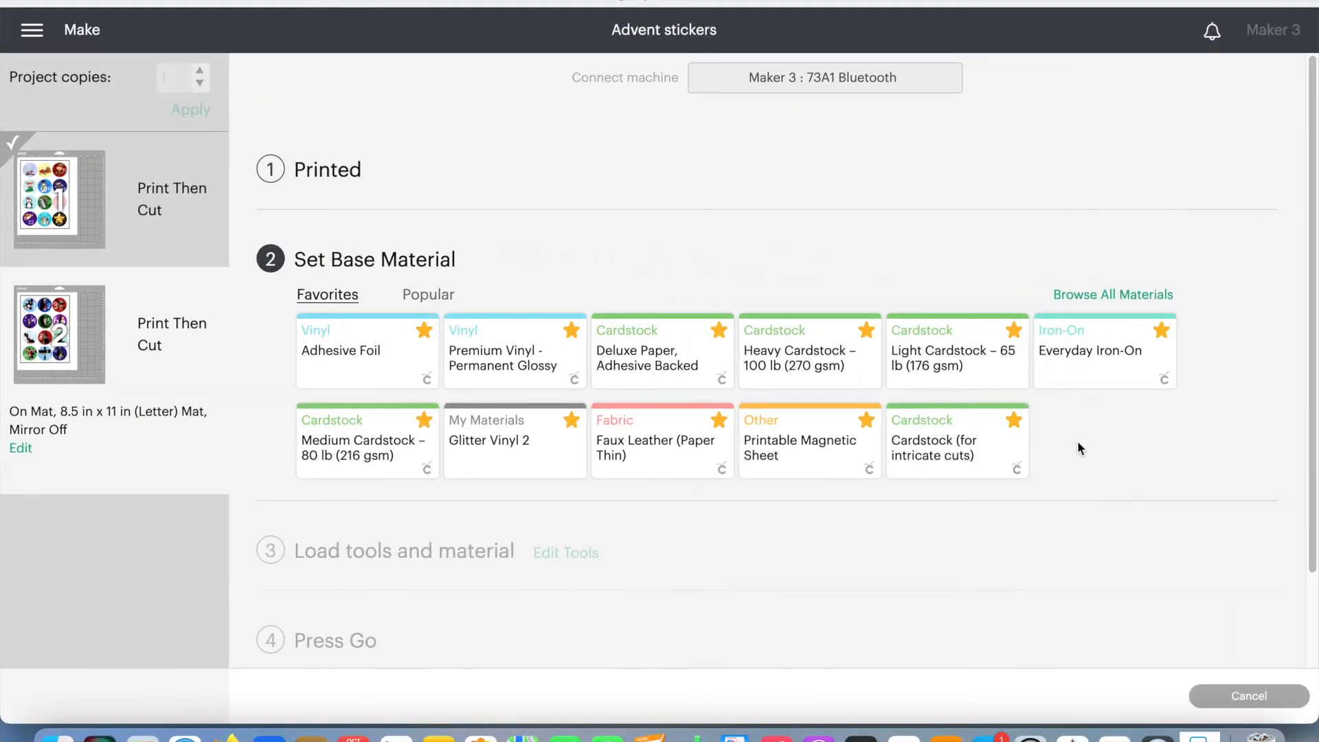
Step: Search all materials for "laminated", mark Laminated Sticker Paper as a favorite and set it as the base material
click(1107, 295)
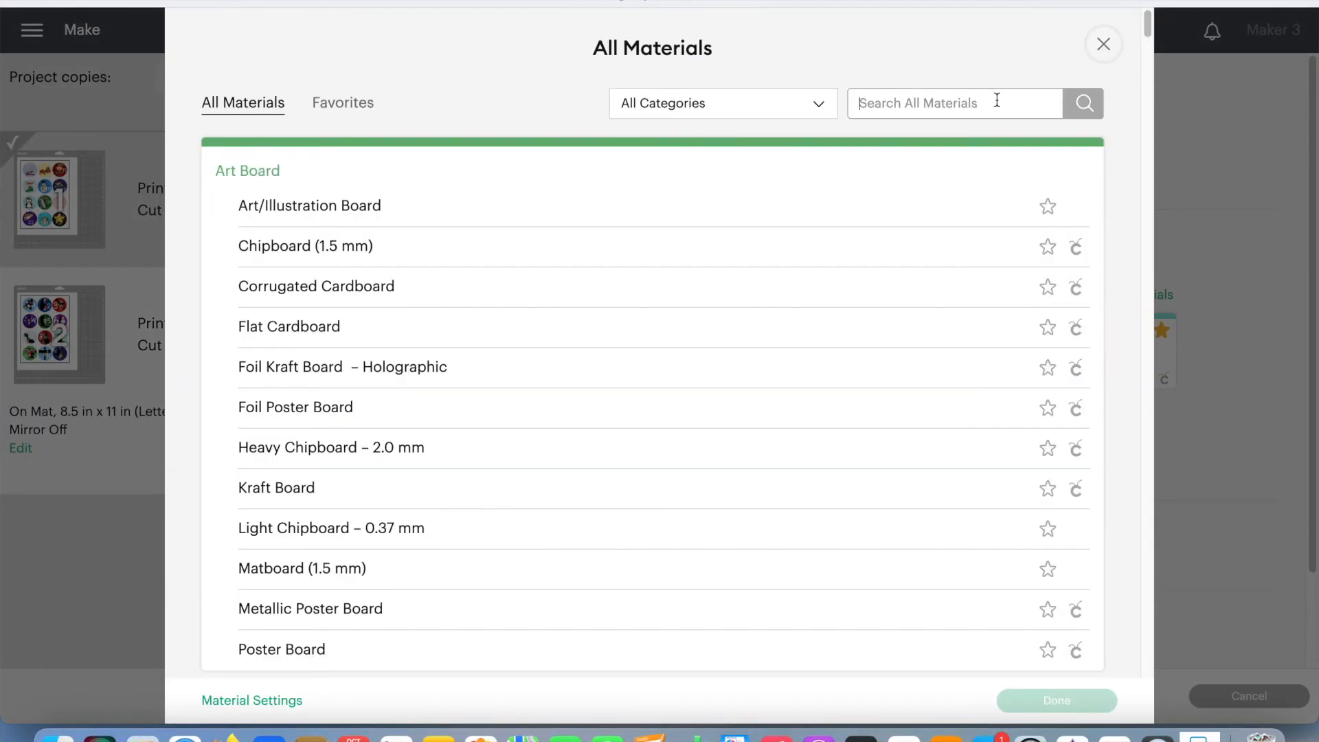
text(laminated)
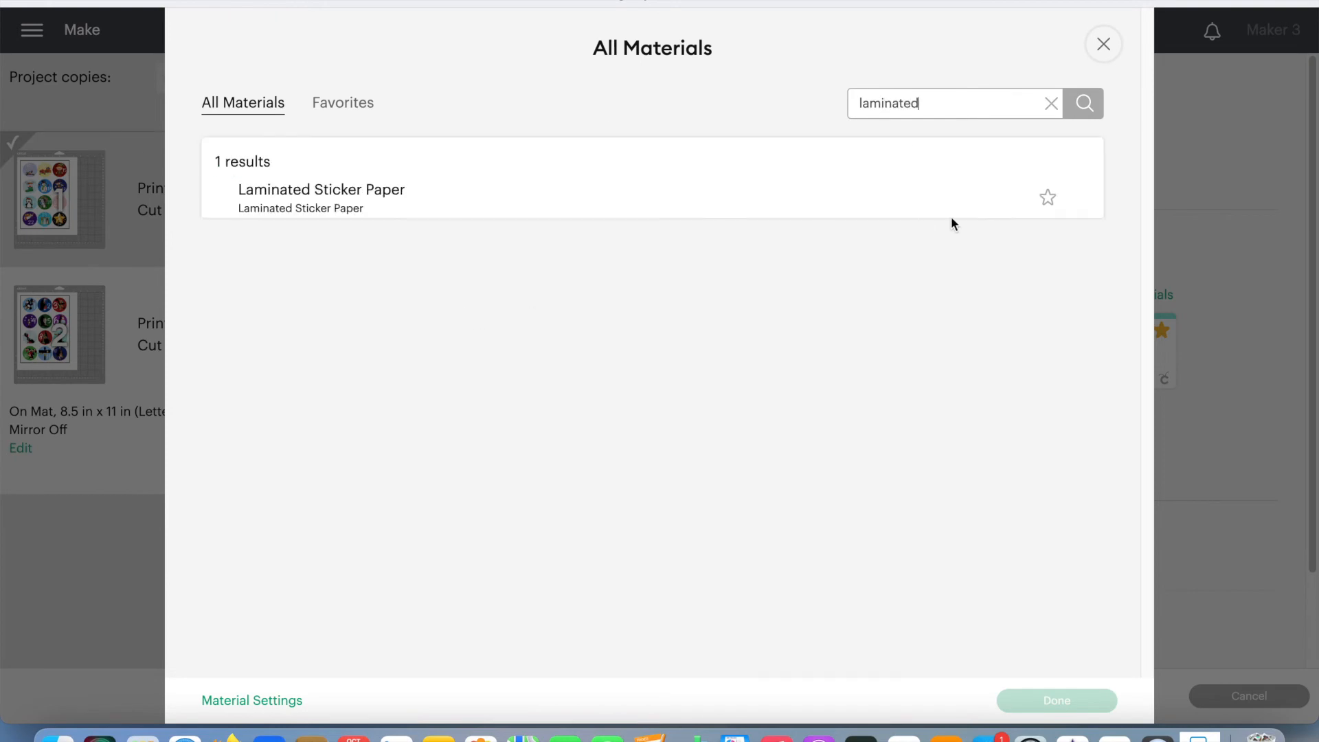
click(1047, 198)
click(796, 210)
click(1058, 701)
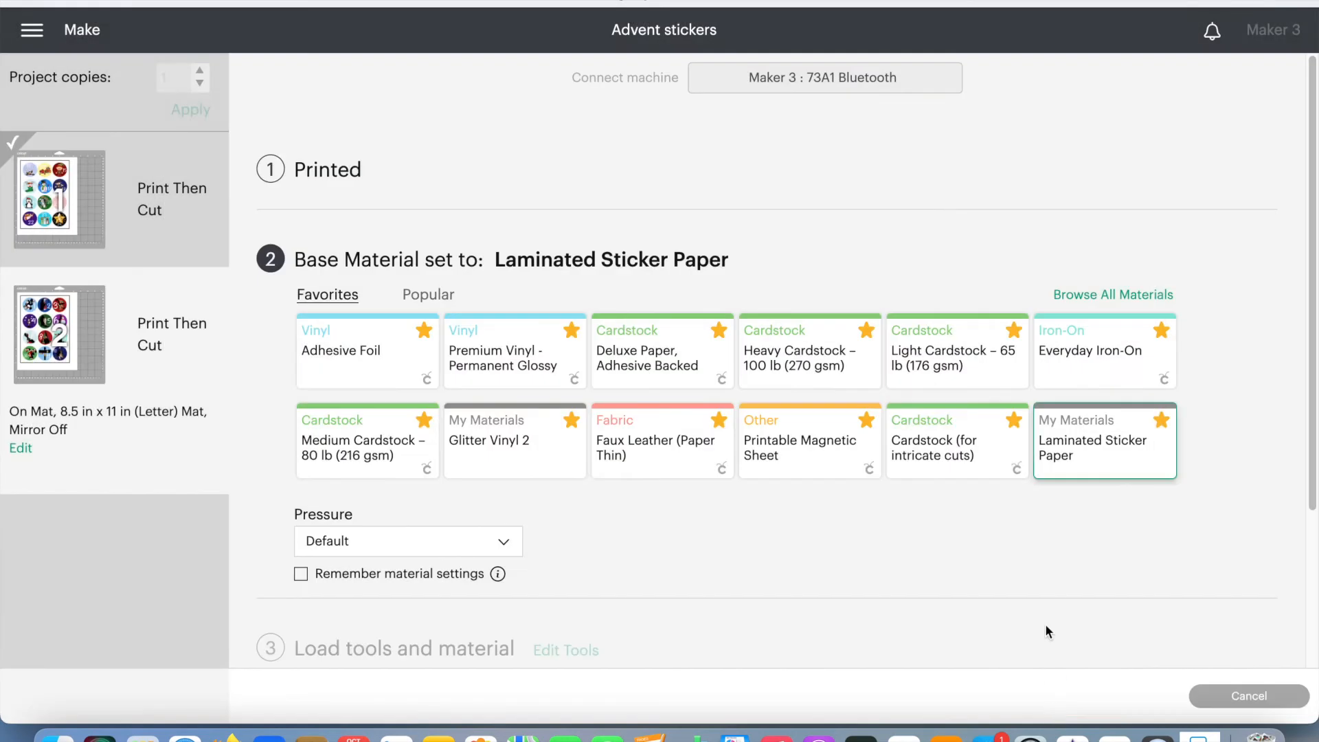
click(1129, 459)
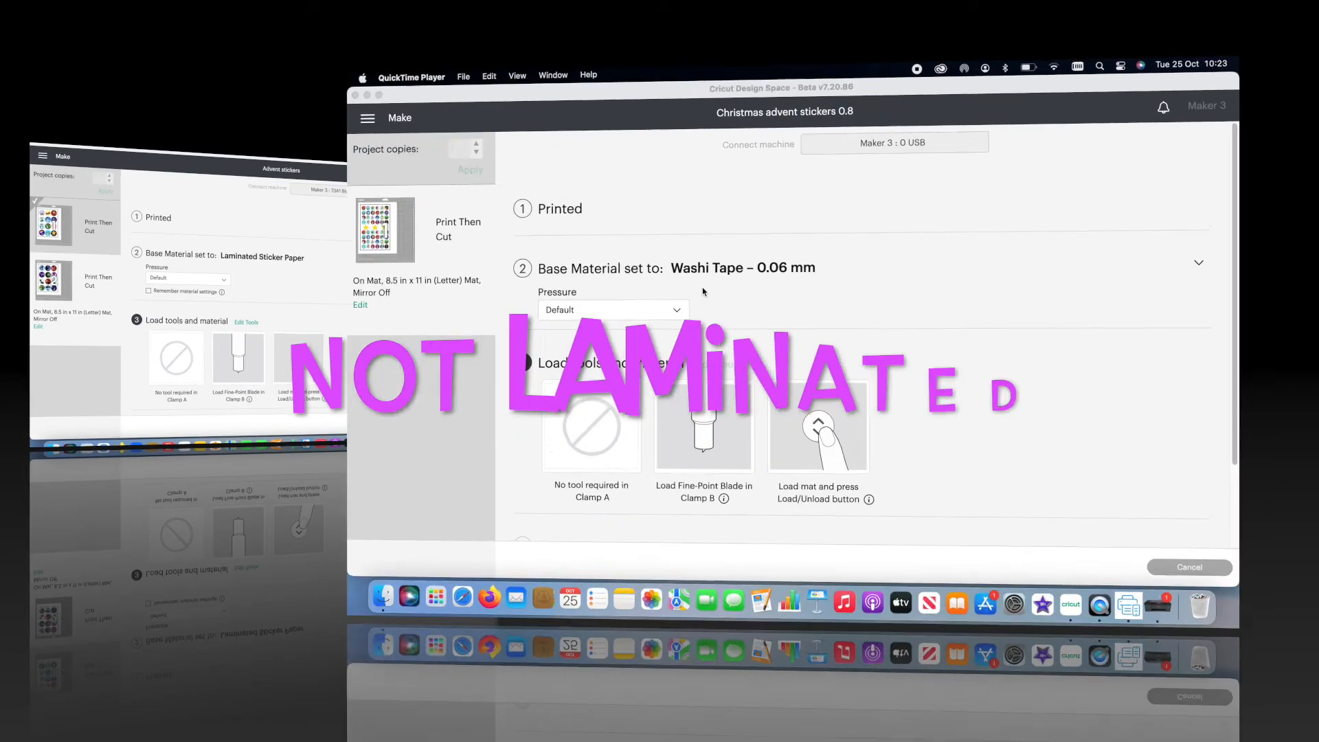